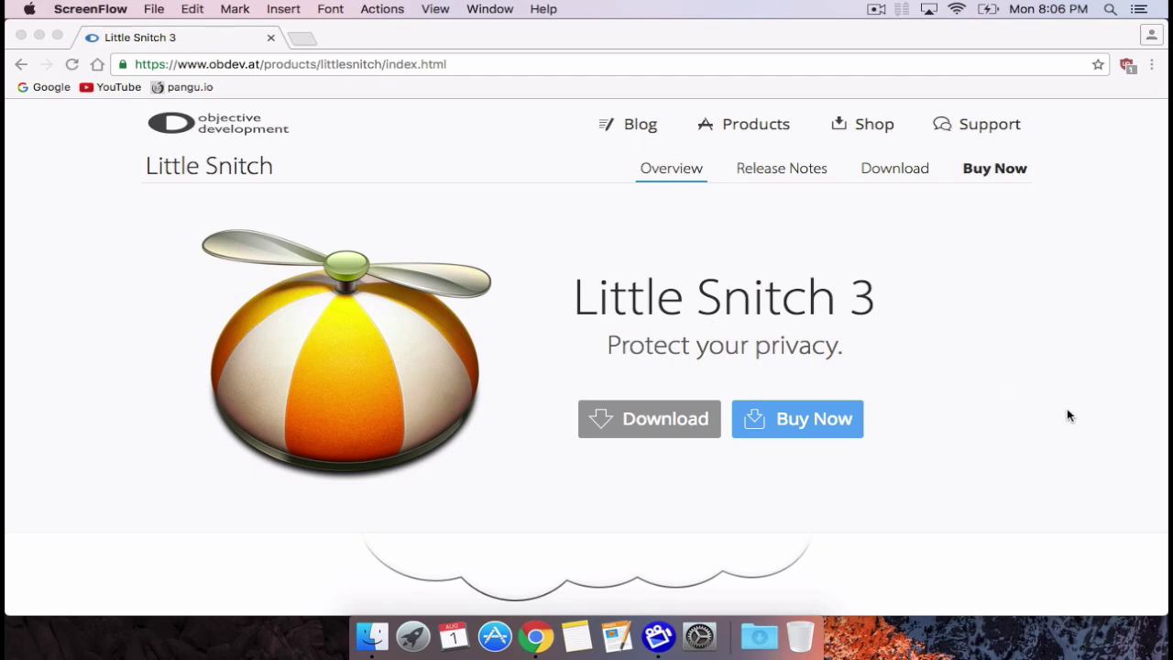
# Scroll the Little Snitch overview page, then go to its download page
pyautogui.scroll(-5, 1067, 413)
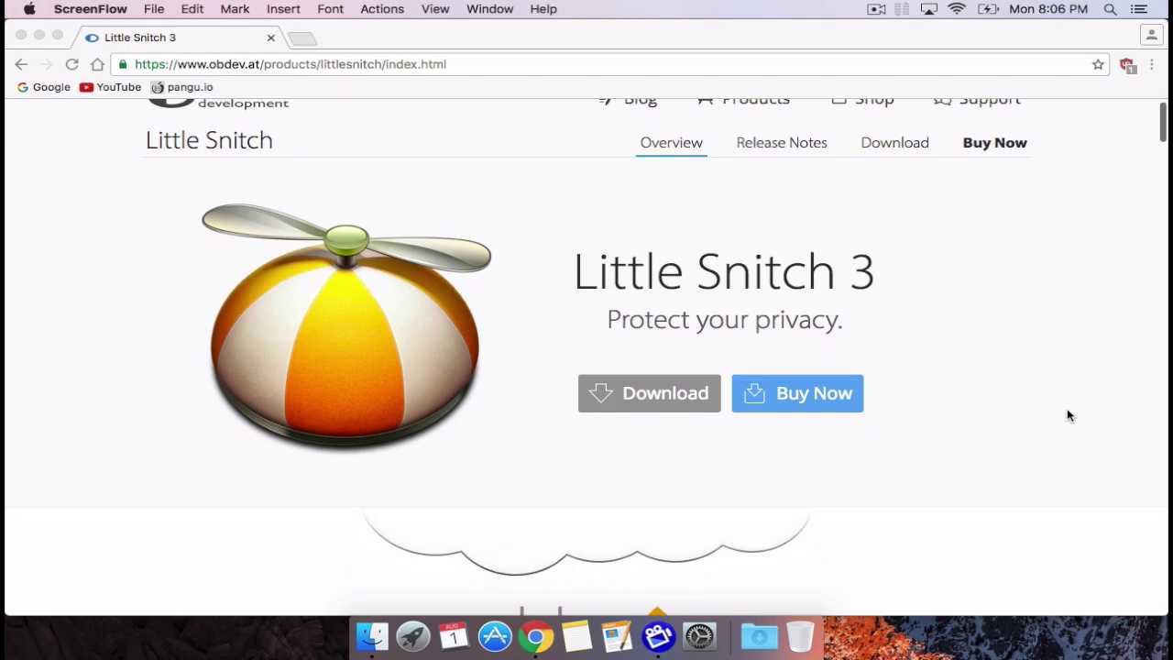
pyautogui.scroll(-3, 1066, 415)
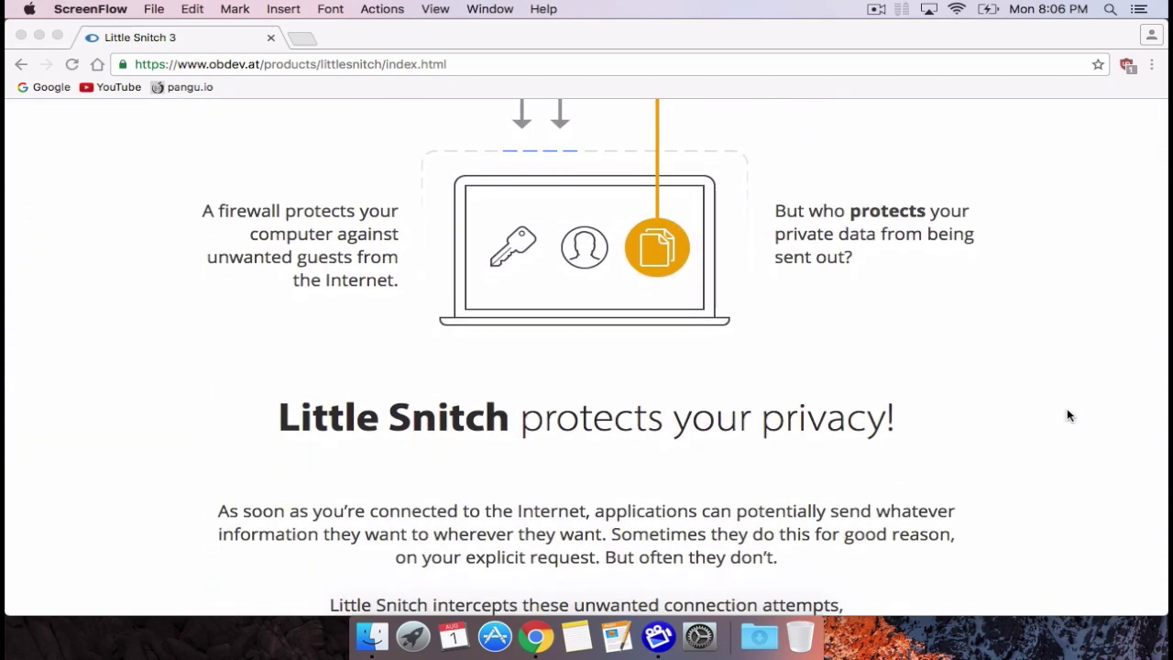
pyautogui.scroll(-7, 1066, 415)
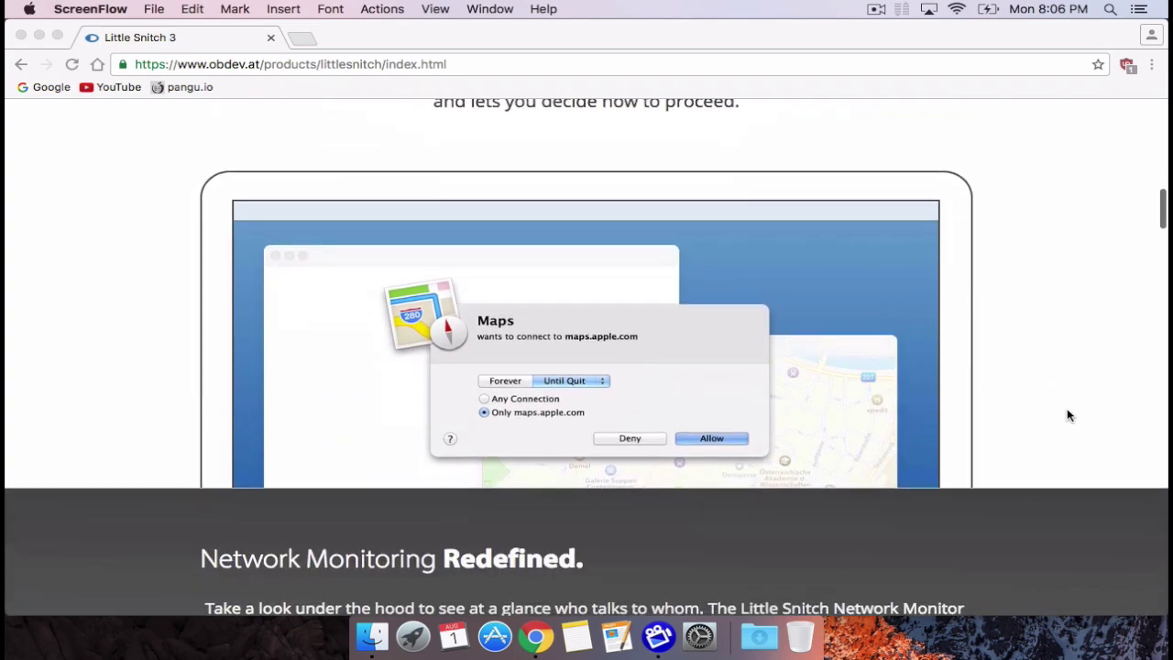
pyautogui.scroll(10, 1066, 415)
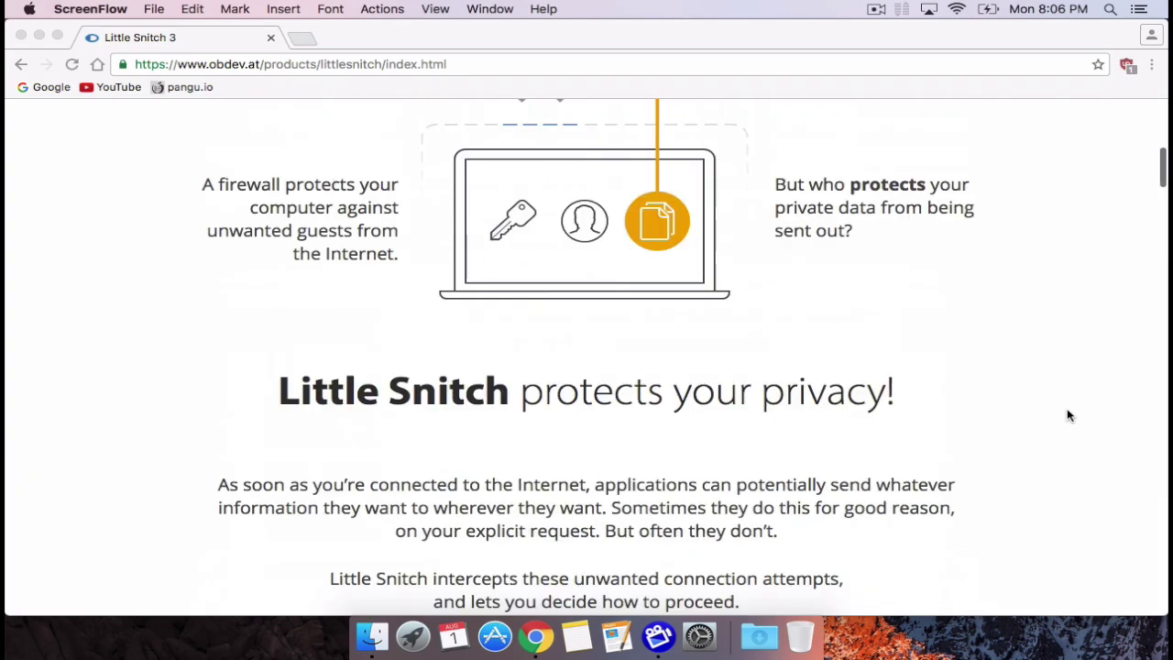
pyautogui.scroll(1, 1067, 415)
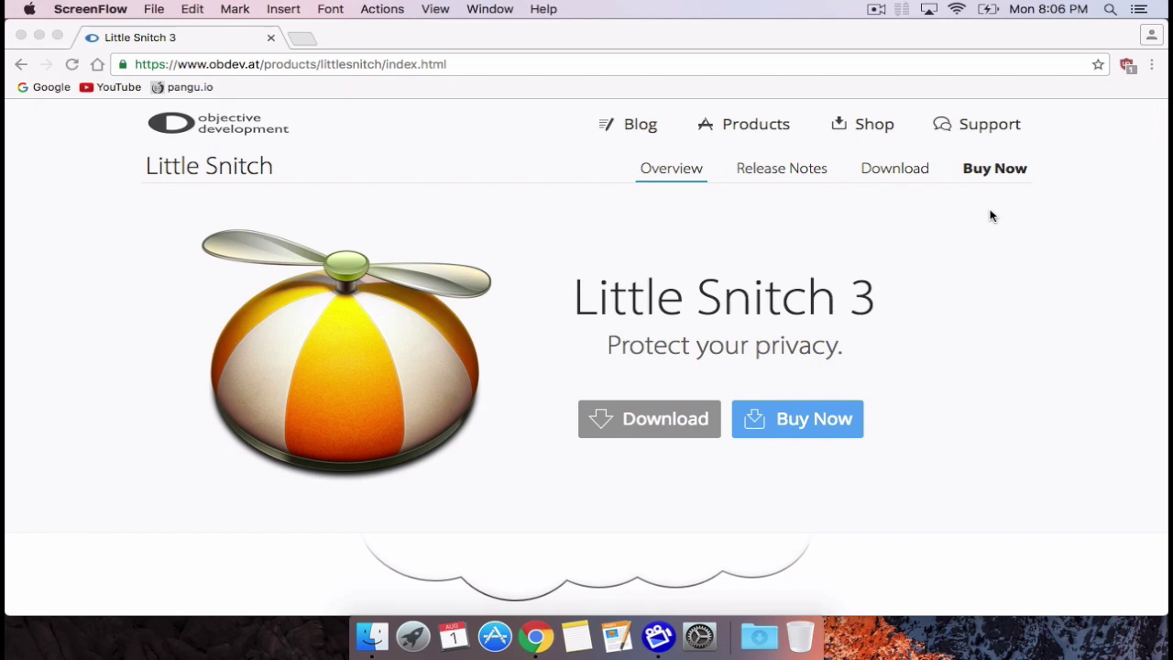
pyautogui.click(917, 169)
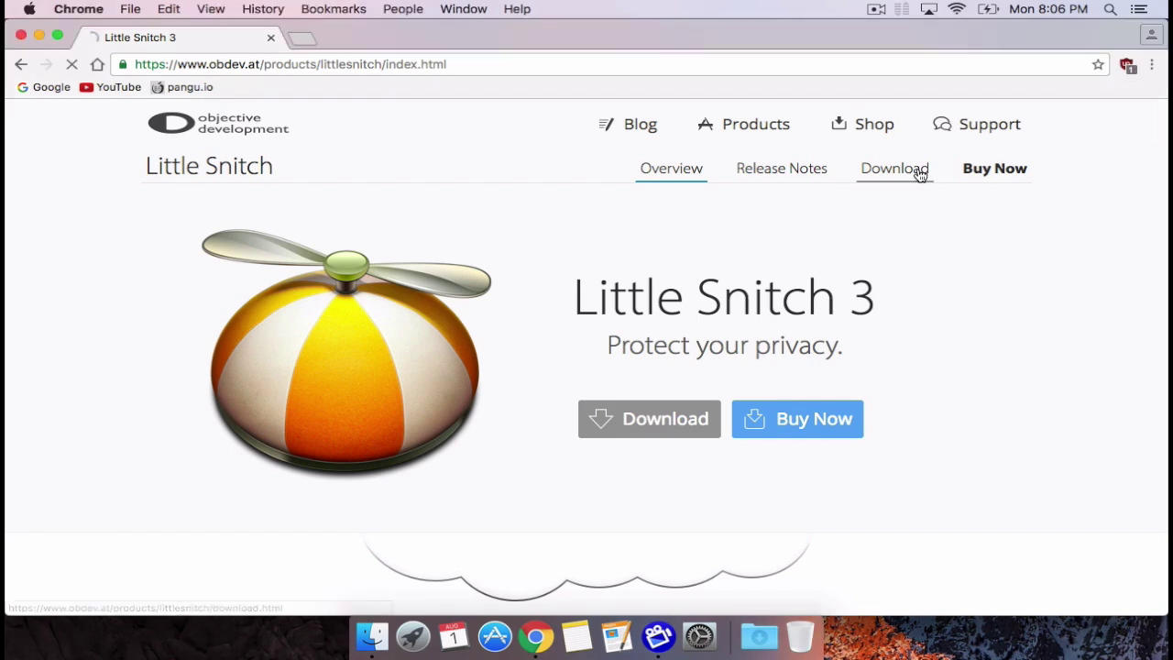
# Highlight the macOS Sierra (10.12) support note on the download page
pyautogui.scroll(-5, 920, 175)
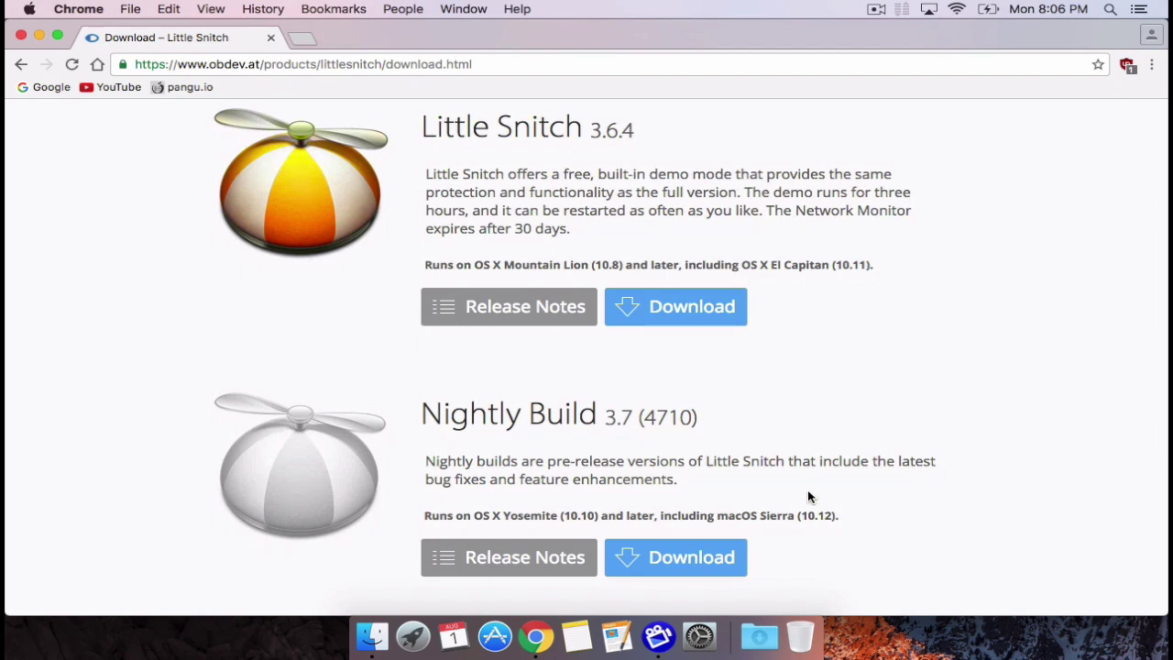
pyautogui.moveTo(716, 515); pyautogui.dragTo(834, 516)
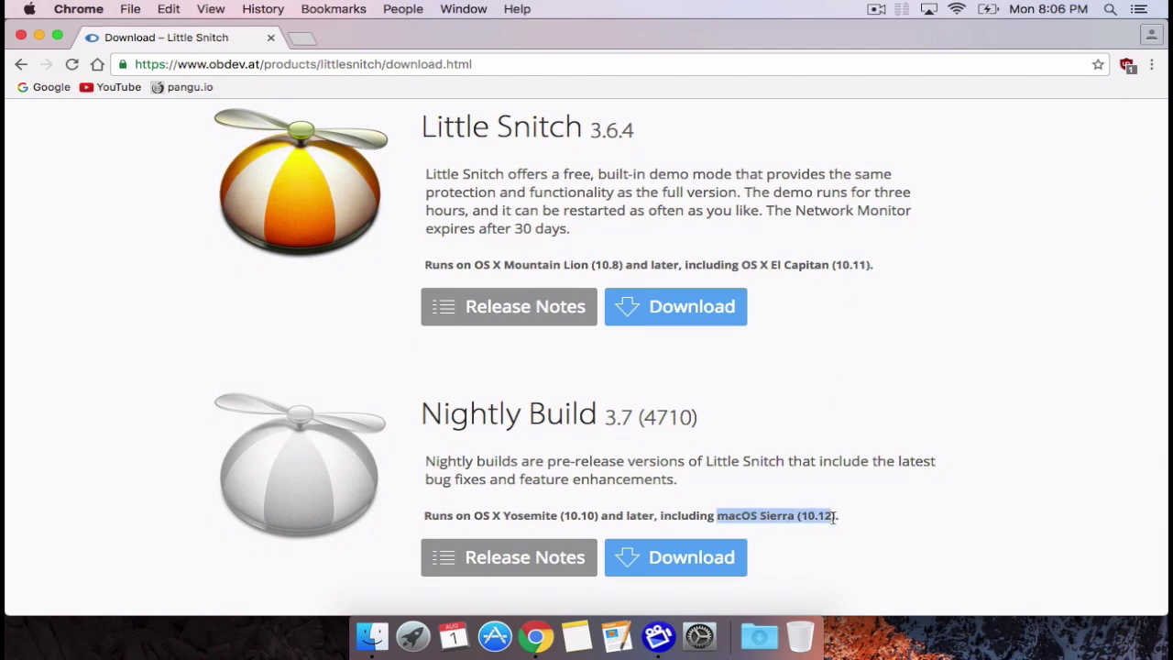
pyautogui.click(883, 511)
pyautogui.scroll(5, 882, 511)
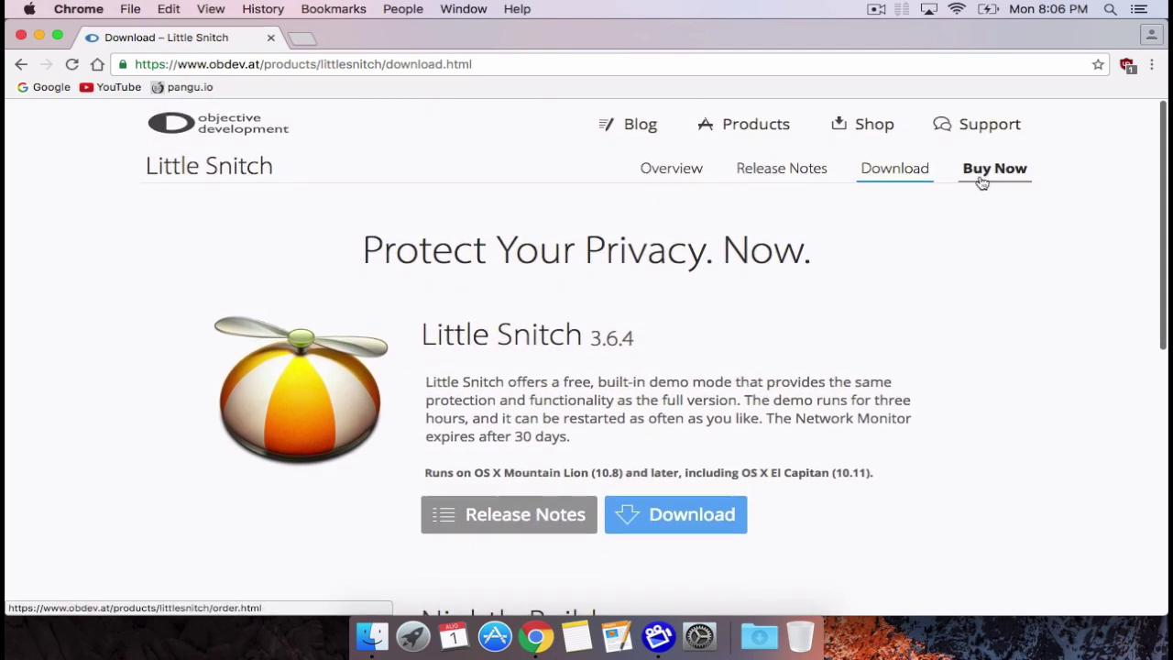
# Open the Buy Now order page listing licenses from $34.95 to $219.00
pyautogui.click(982, 176)
pyautogui.scroll(-6, 929, 343)
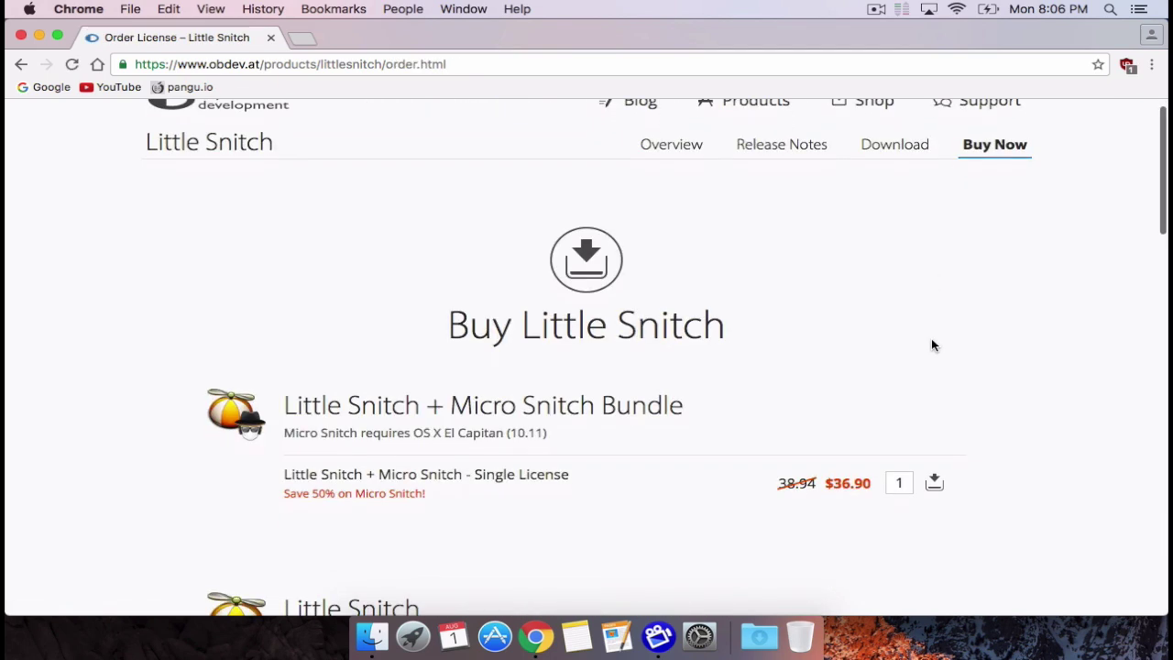
pyautogui.scroll(1, 931, 344)
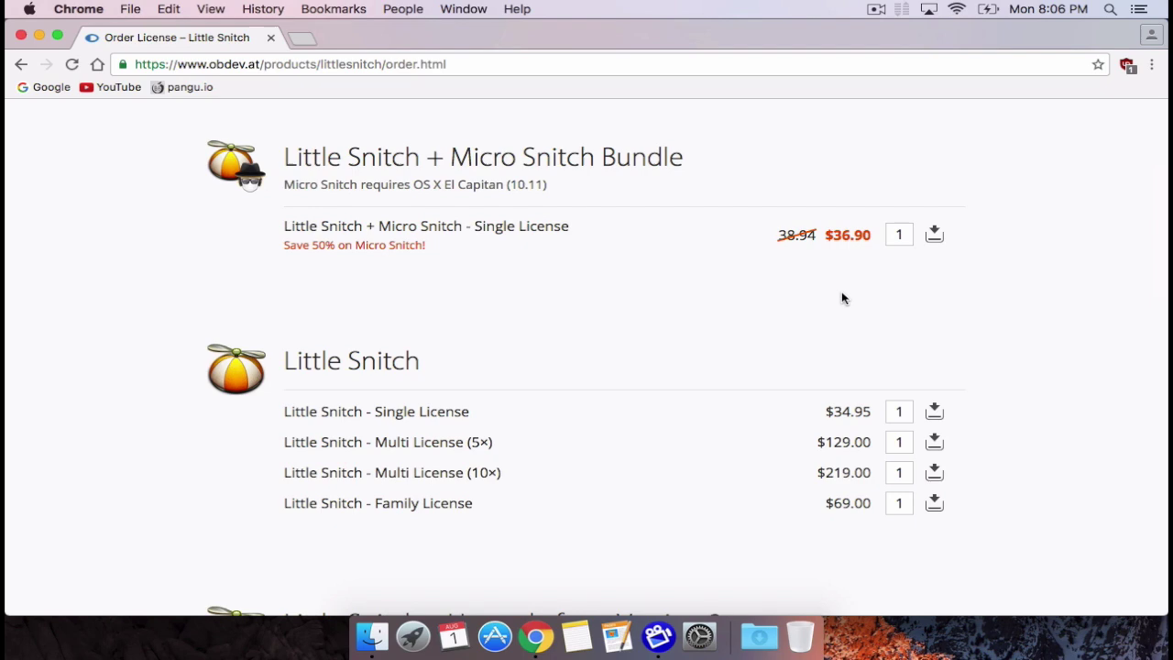
pyautogui.scroll(6, 1011, 295)
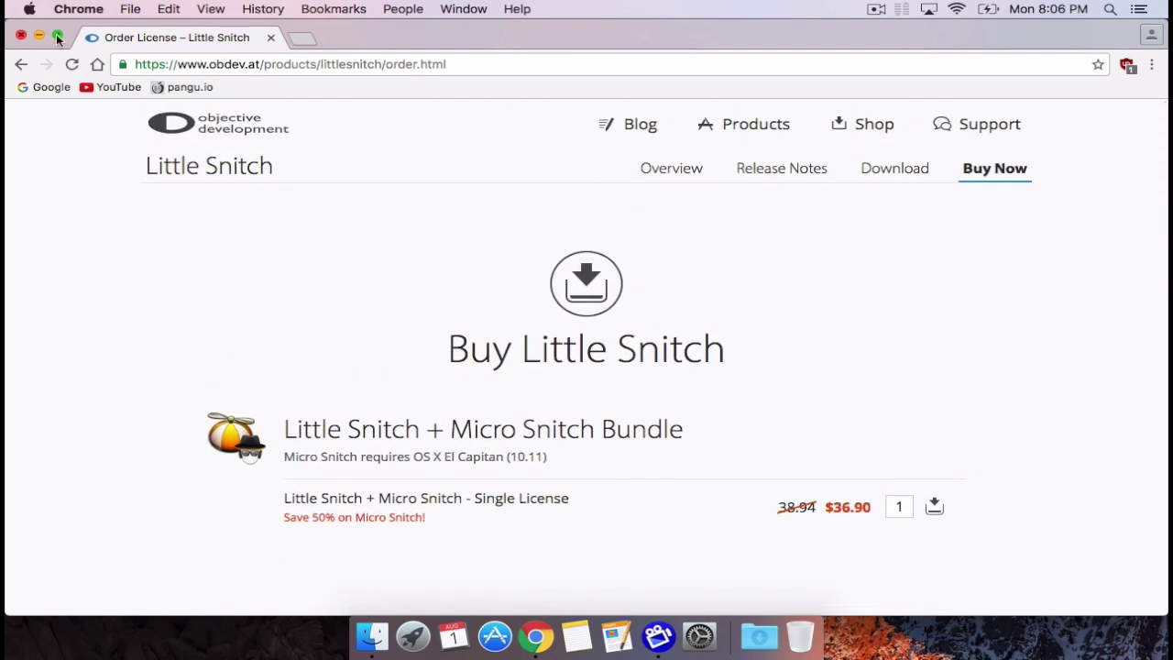
# Close Chrome and show the Network Monitor with Google Chrome, ntpd and Notes connections
pyautogui.click(21, 35)
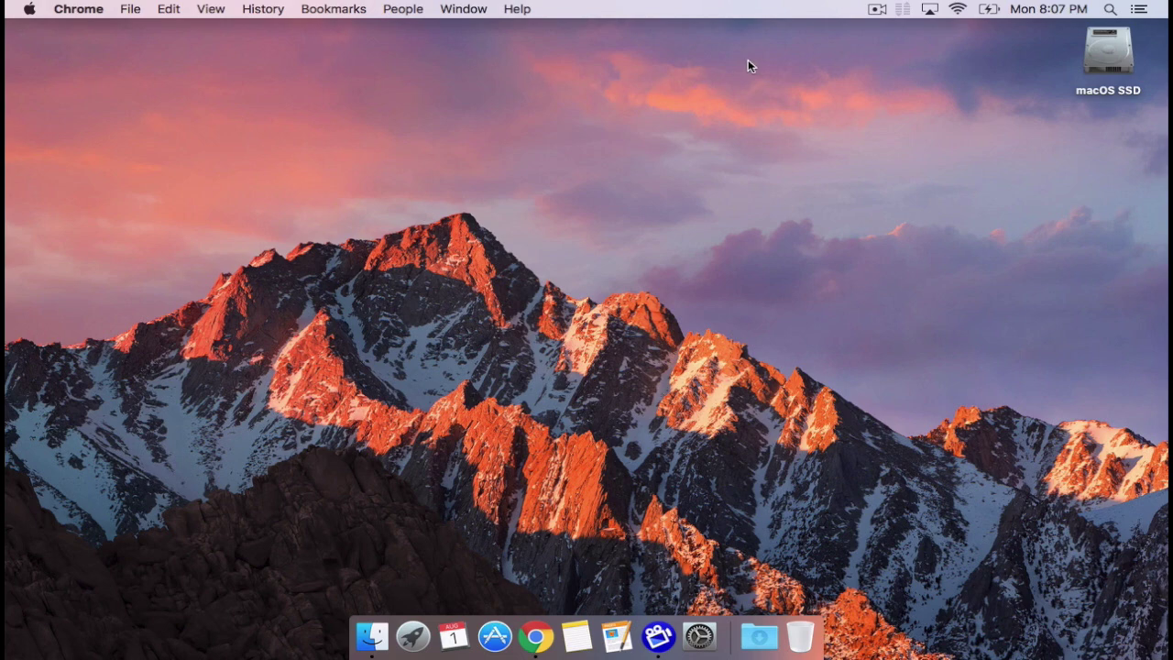
pyautogui.click(908, 14)
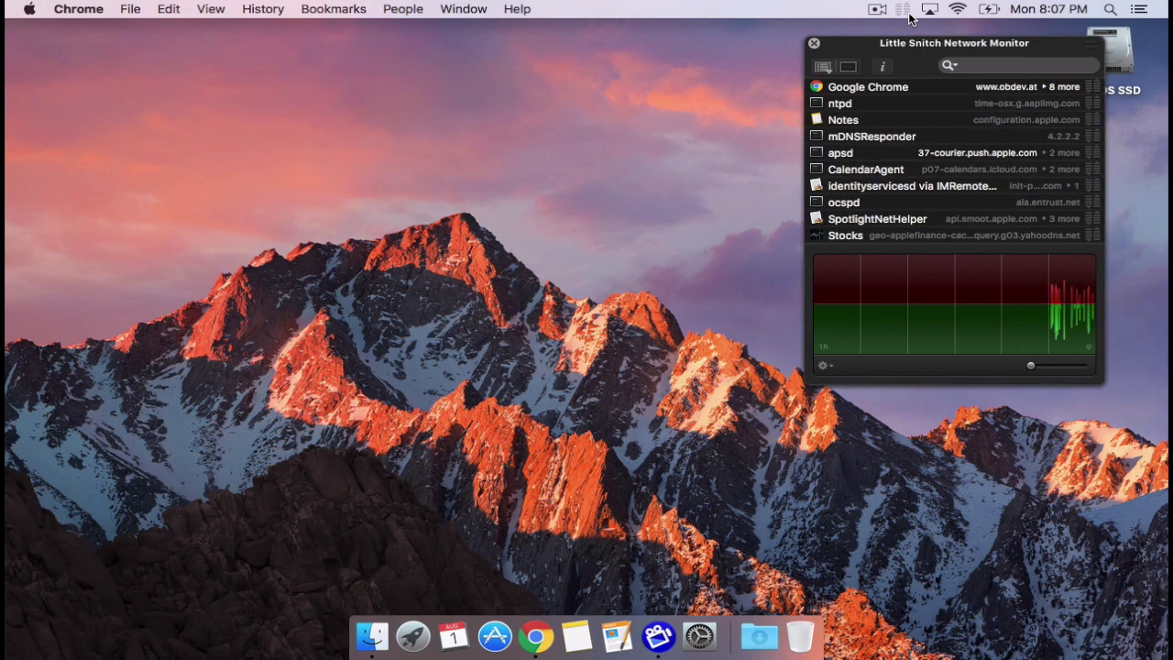
pyautogui.click(759, 53)
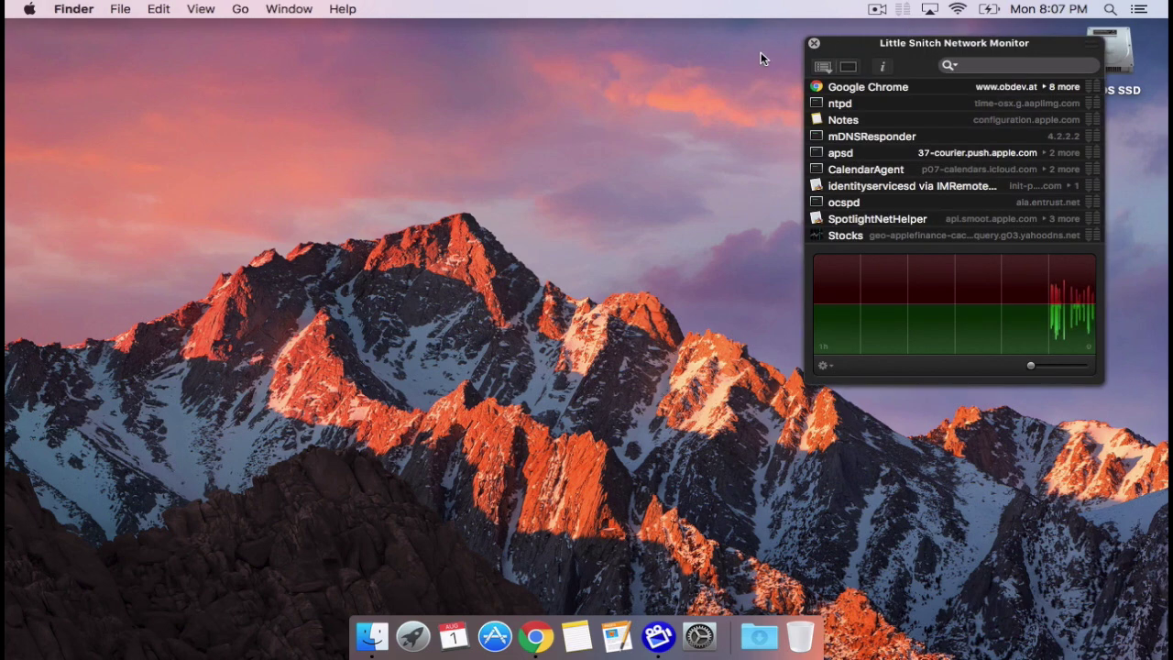
pyautogui.click(813, 44)
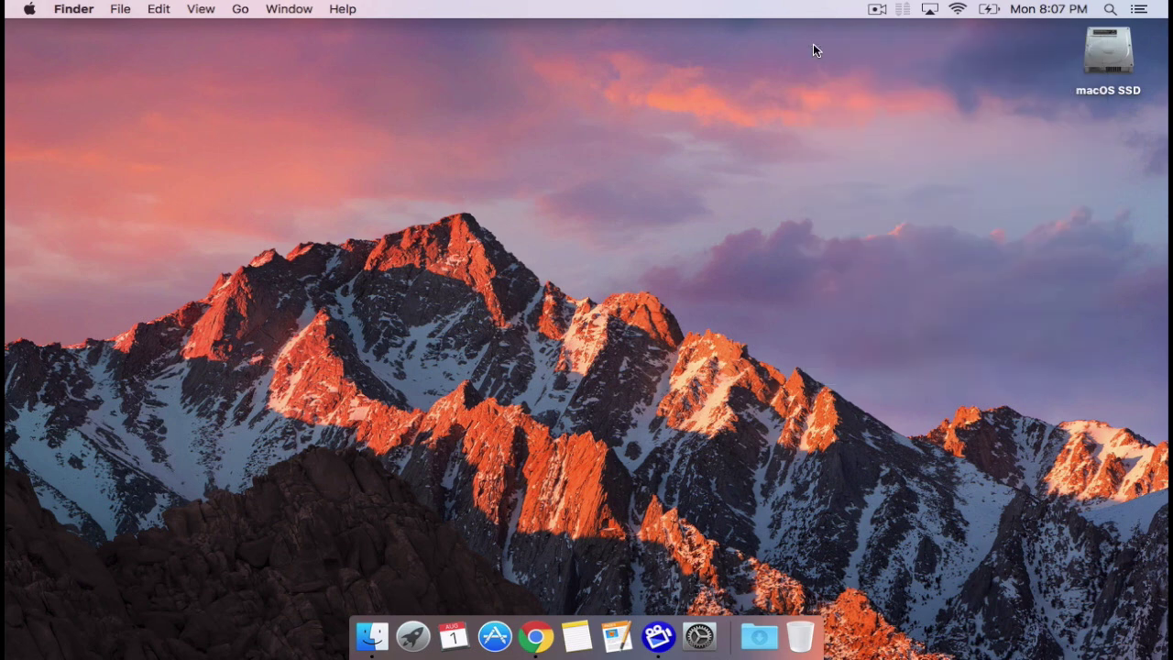
pyautogui.click(900, 11)
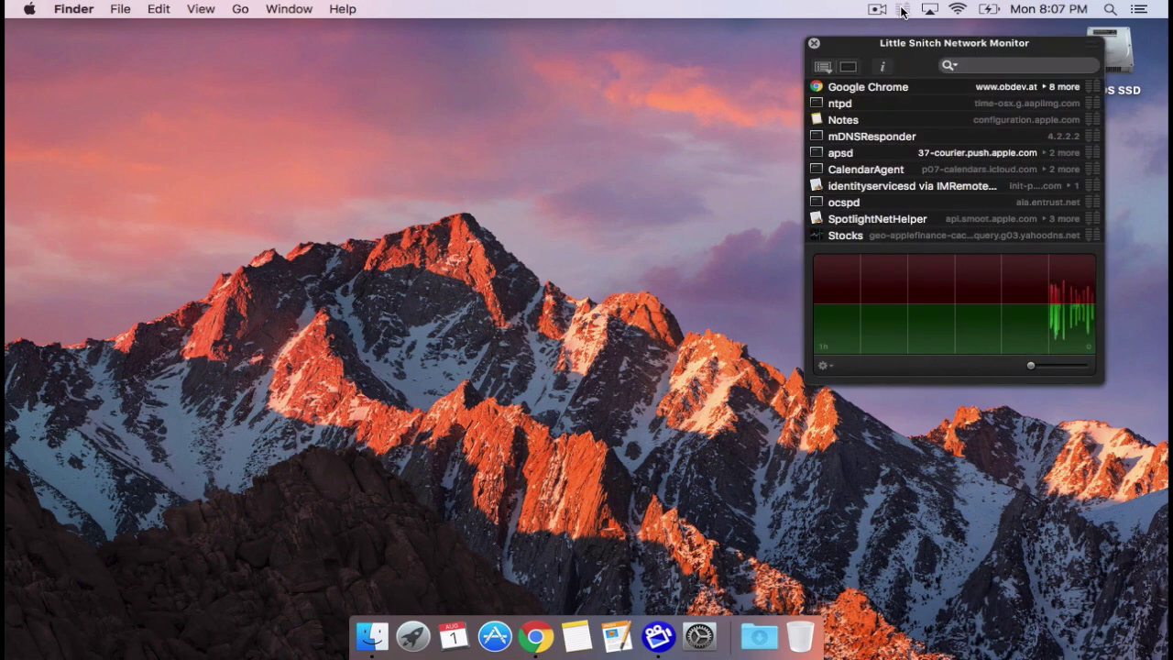
pyautogui.click(902, 11)
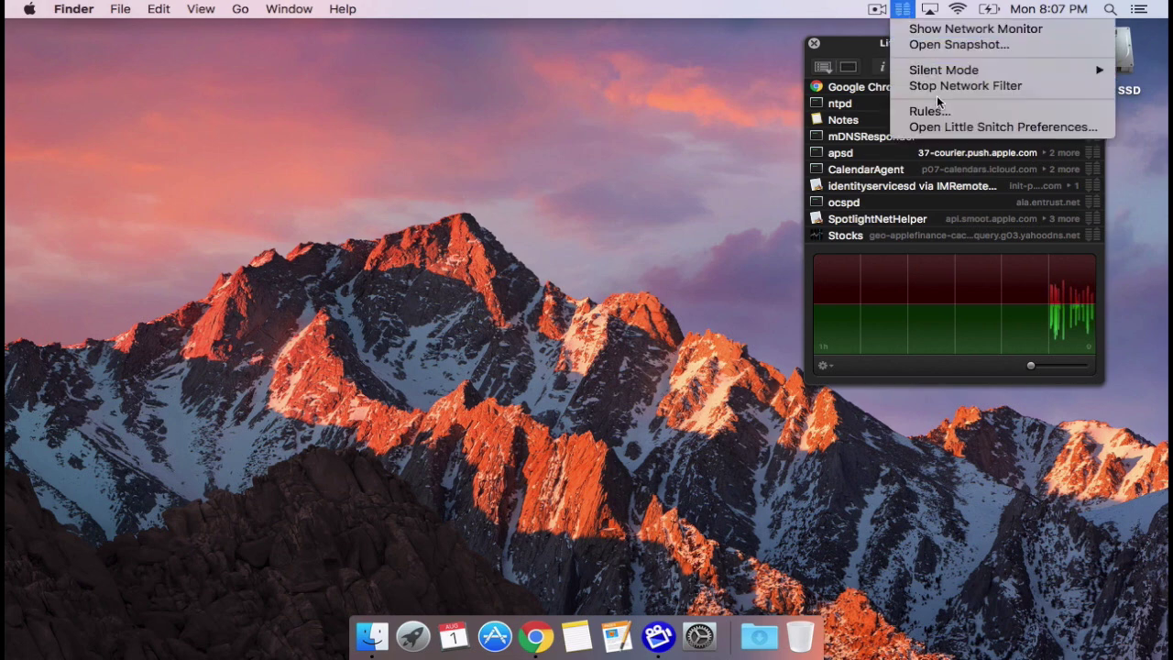
# Open Little Snitch Preferences and the 89-rule firewall rules list
pyautogui.click(944, 129)
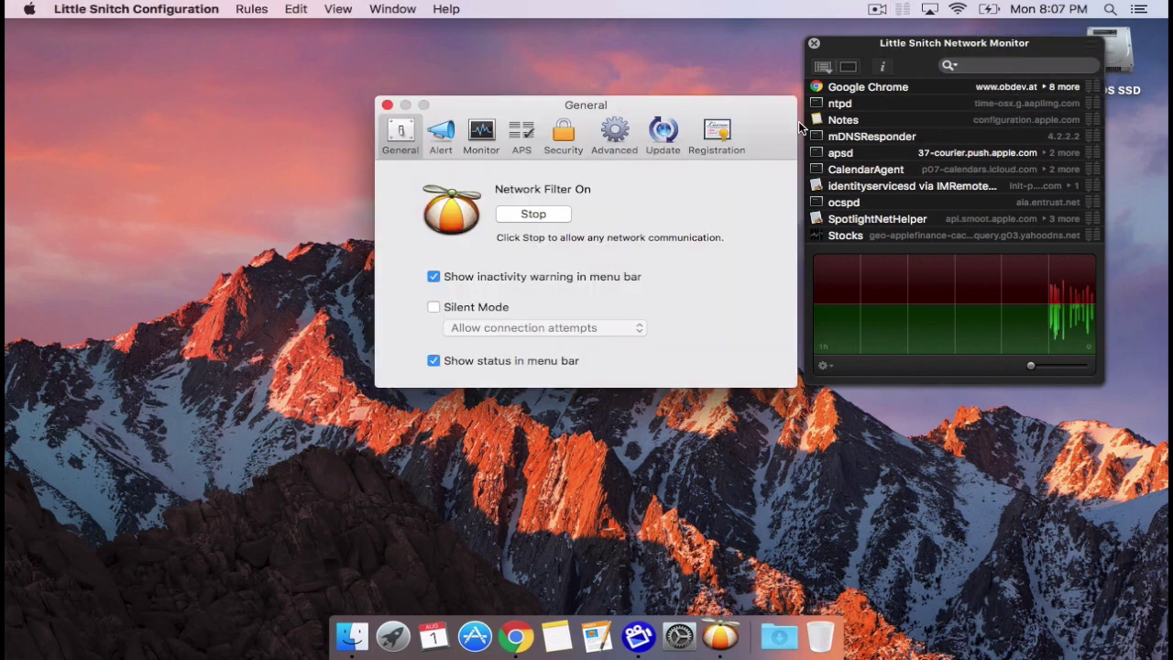
pyautogui.moveTo(669, 109); pyautogui.dragTo(401, 61)
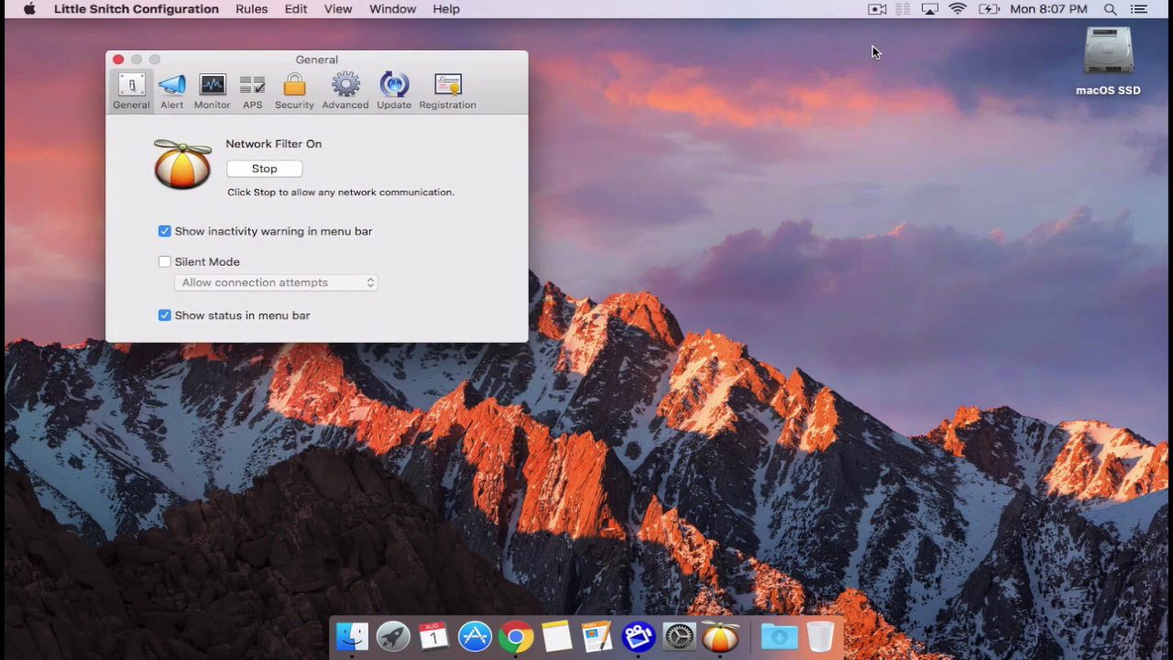
pyautogui.click(903, 10)
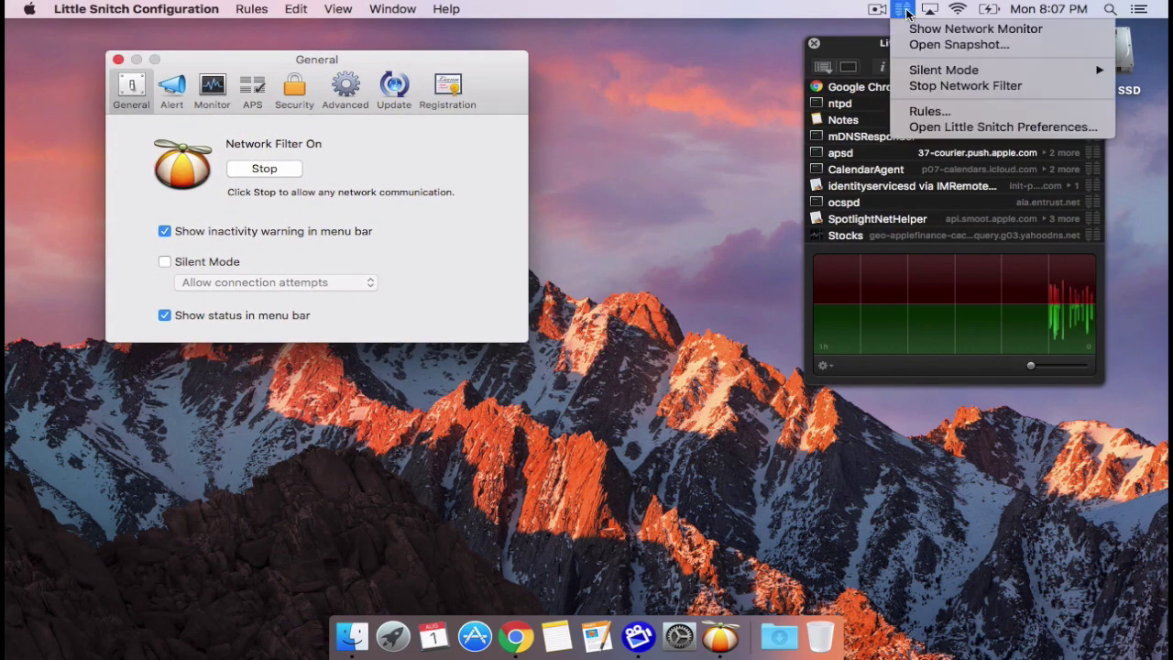
pyautogui.click(914, 111)
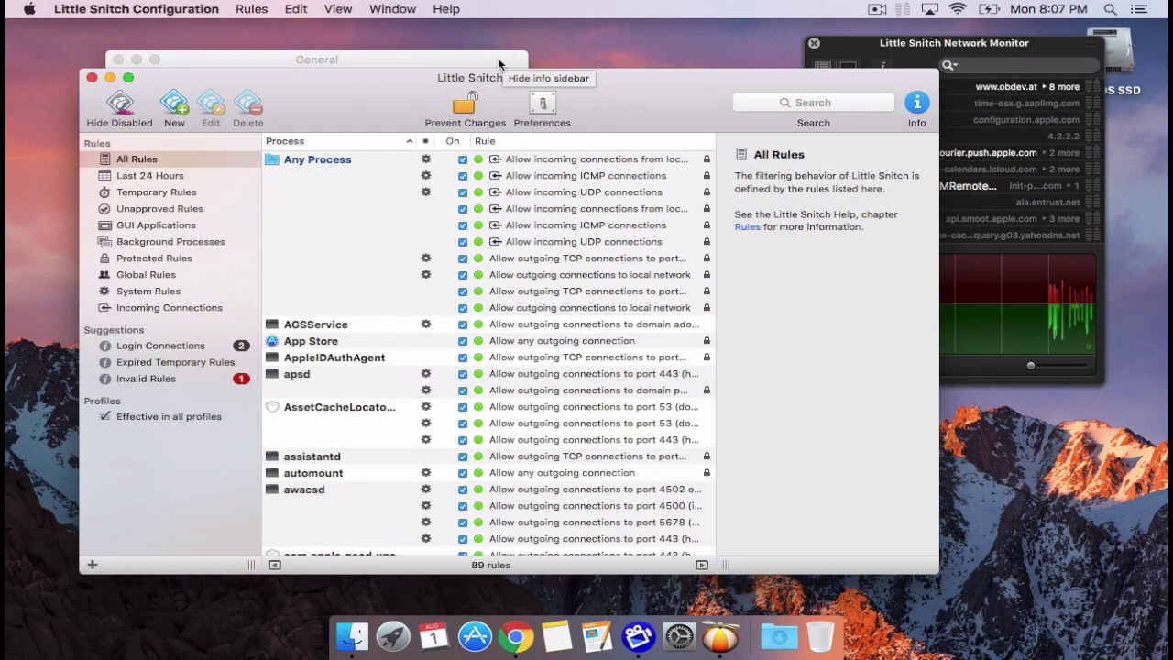
# Move General preferences aside and stop, then restart, the network filter
pyautogui.click(498, 58)
pyautogui.moveTo(448, 61); pyautogui.dragTo(858, 70)
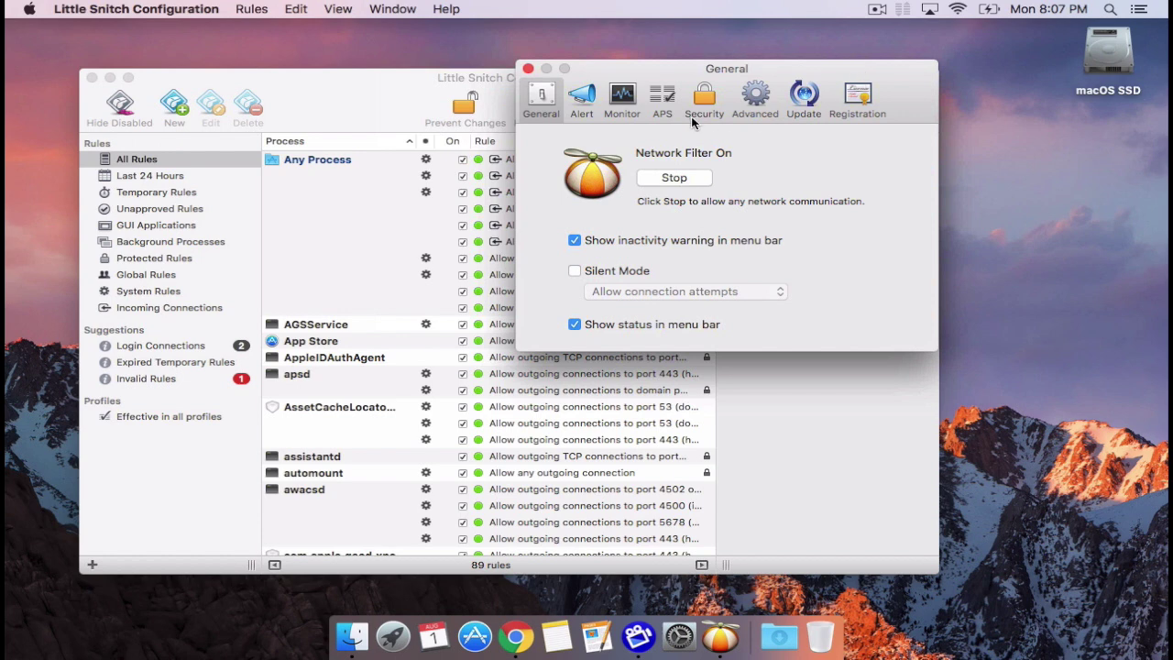
pyautogui.click(674, 177)
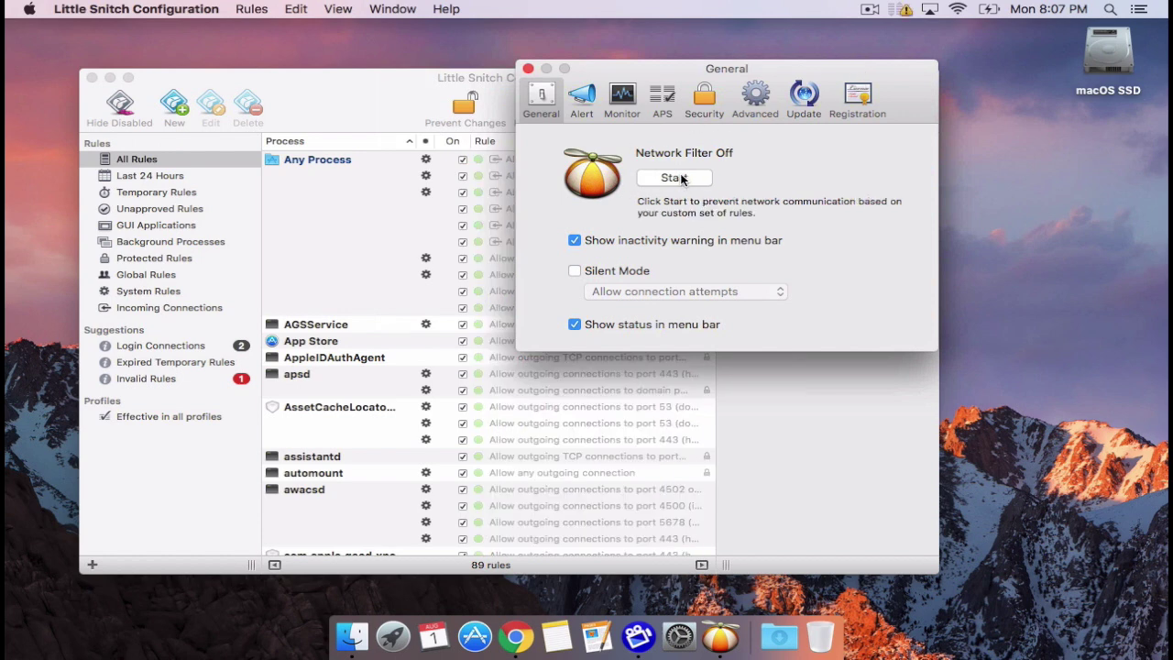
pyautogui.click(678, 178)
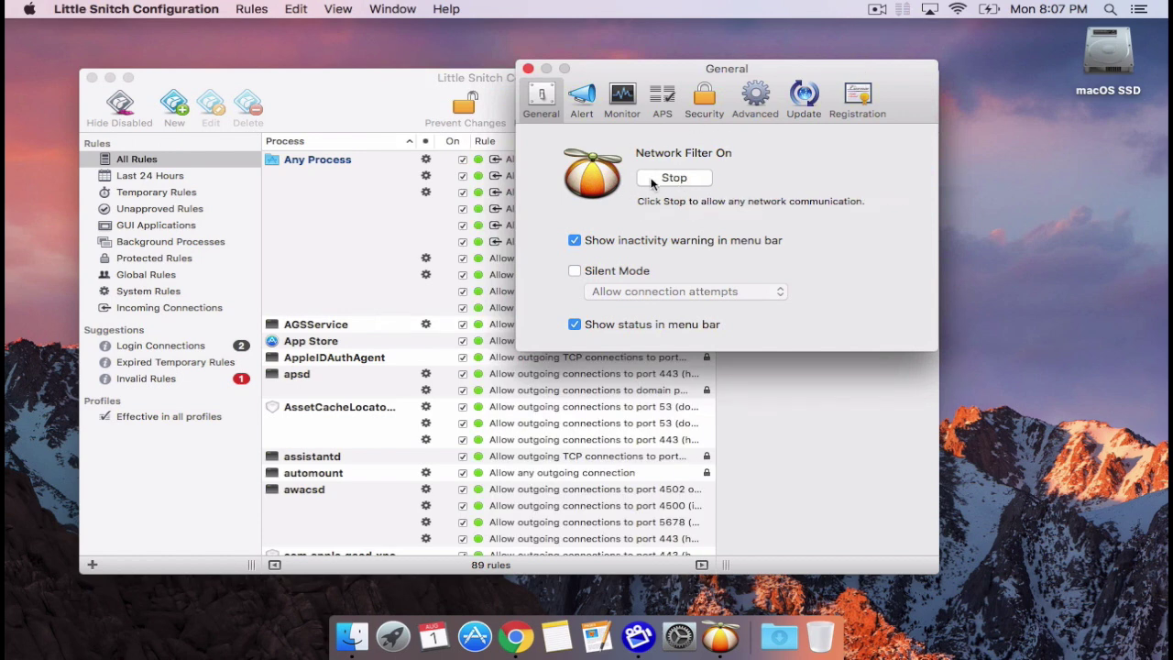
# Set the connection alert detail level to Show Full Details
pyautogui.click(582, 97)
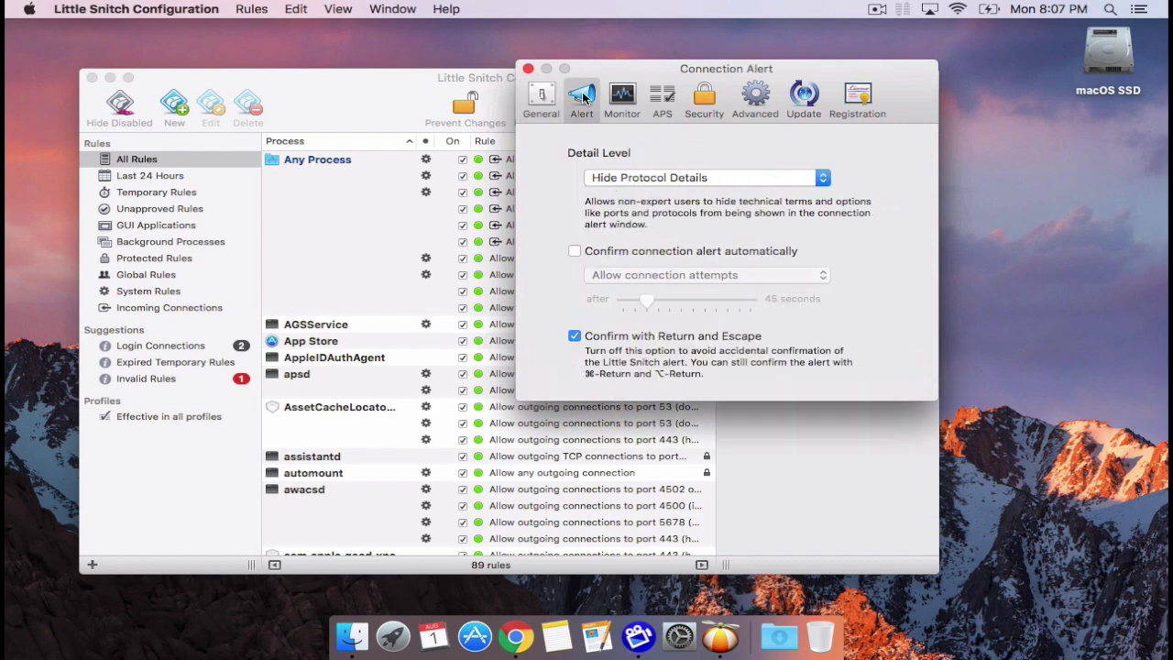
pyautogui.click(621, 177)
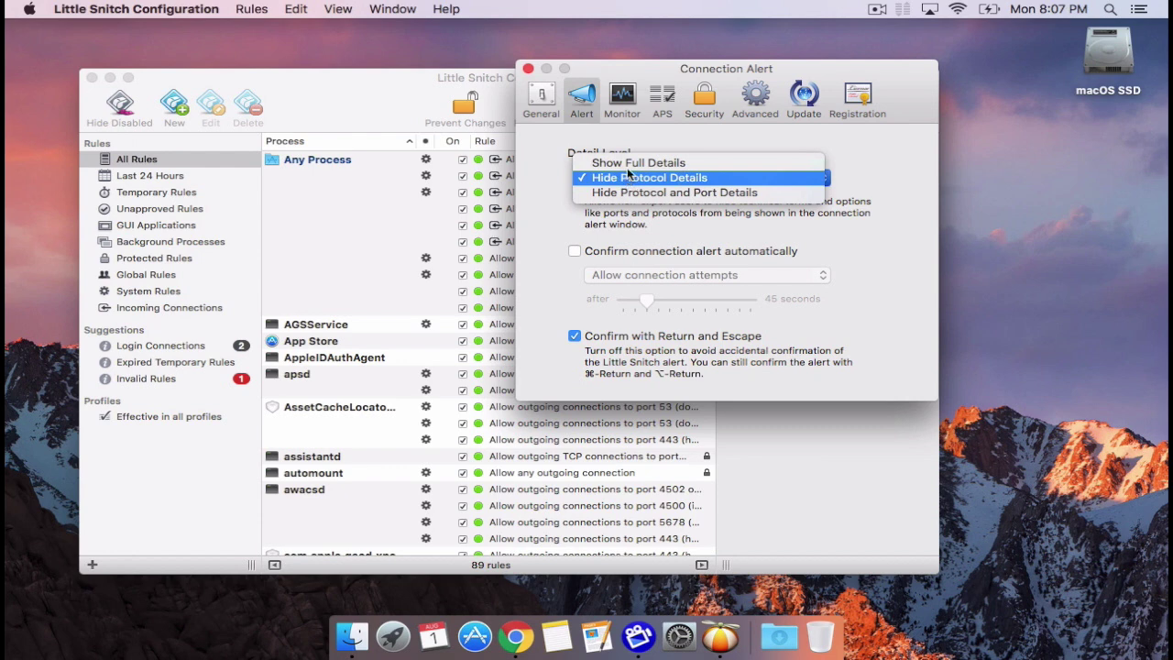
pyautogui.click(629, 165)
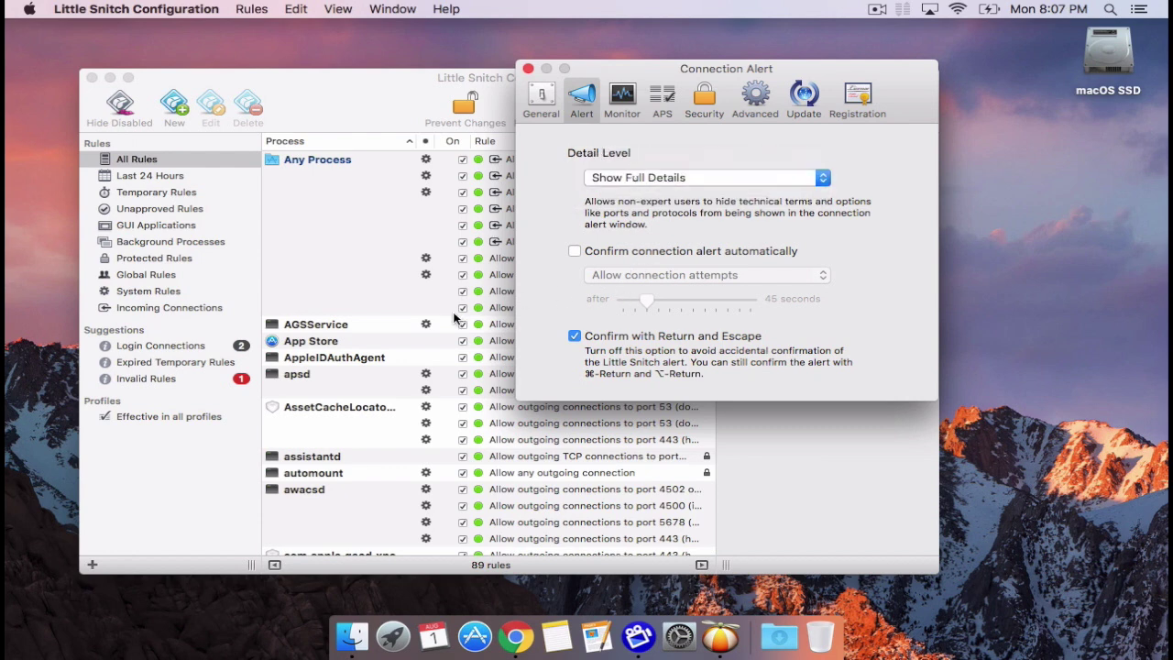
# Attempt removing the protected App Store rule, then delete Google Chrome's rule, leaving 88
pyautogui.click(495, 345)
pyautogui.click(496, 341)
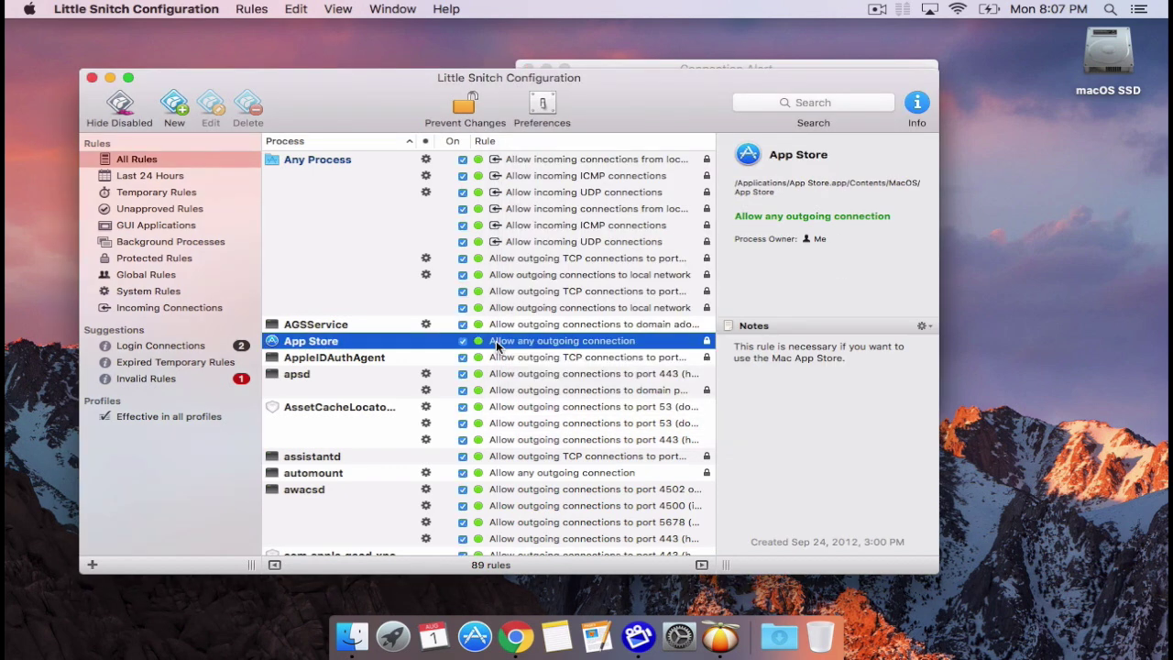
pyautogui.doubleClick(497, 341)
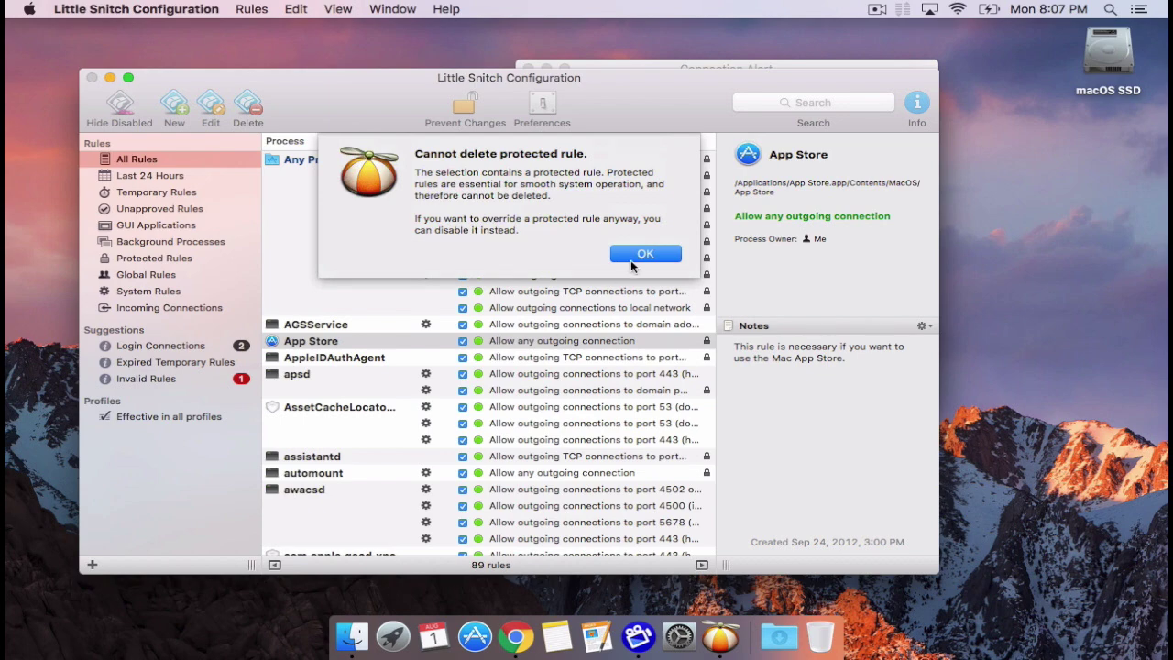
pyautogui.click(632, 258)
pyautogui.scroll(-5, 531, 342)
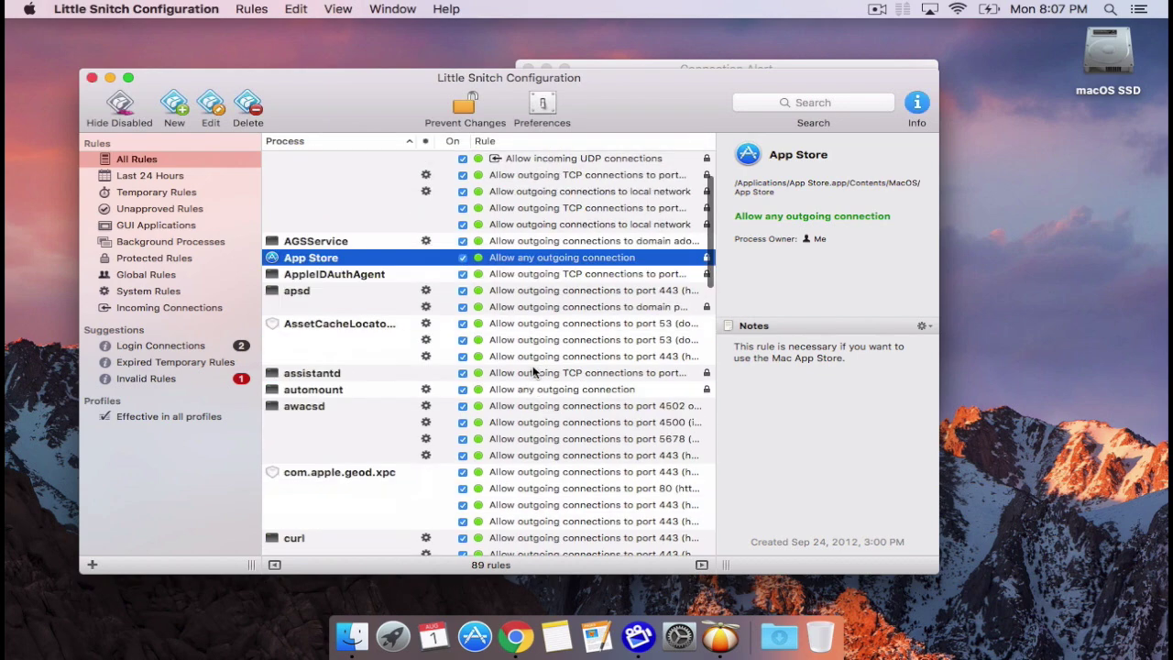
pyautogui.click(536, 419)
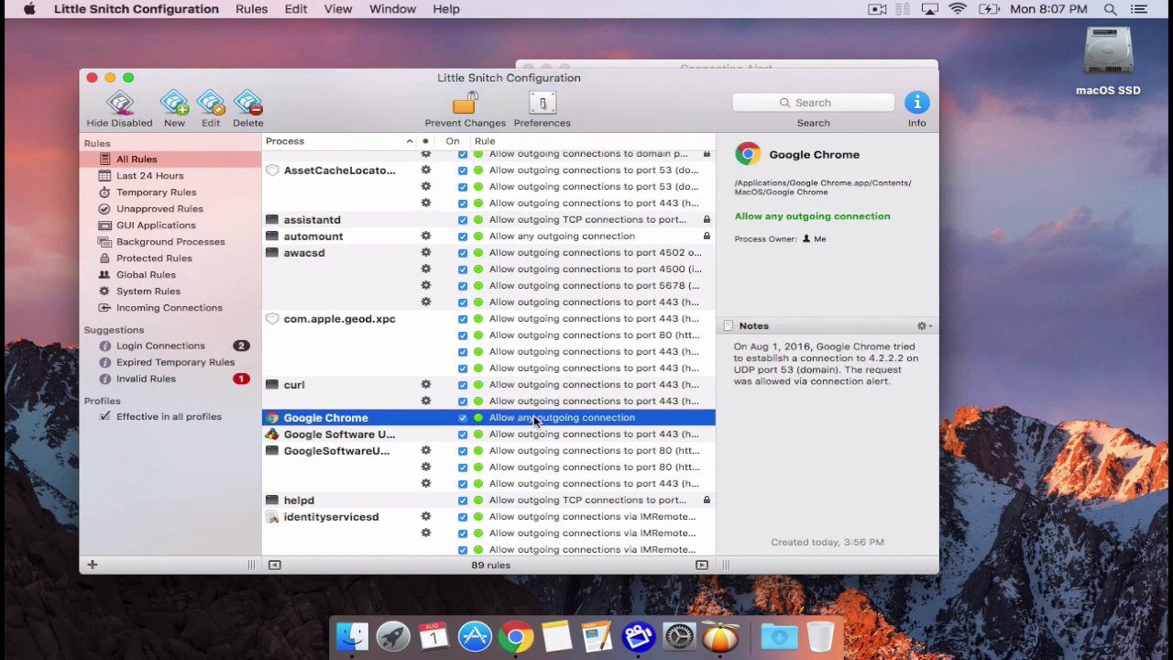
pyautogui.press('BackSpace')
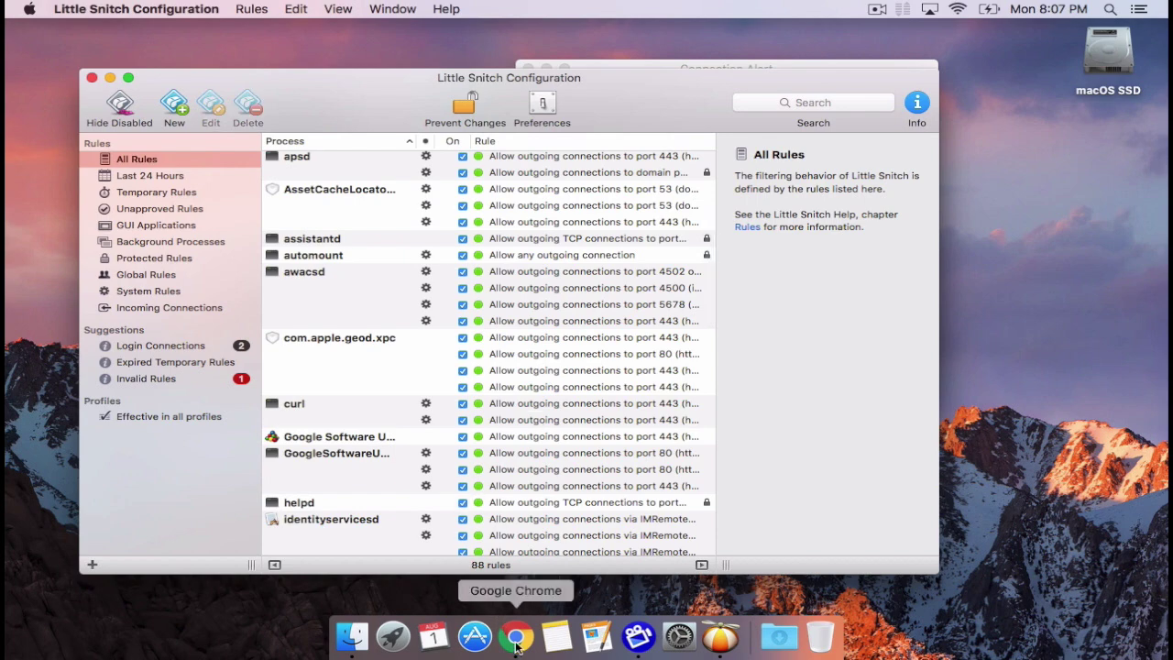
# Launch Chrome and allow it Any Connection, Forever, from the alert after viewing details
pyautogui.click(518, 646)
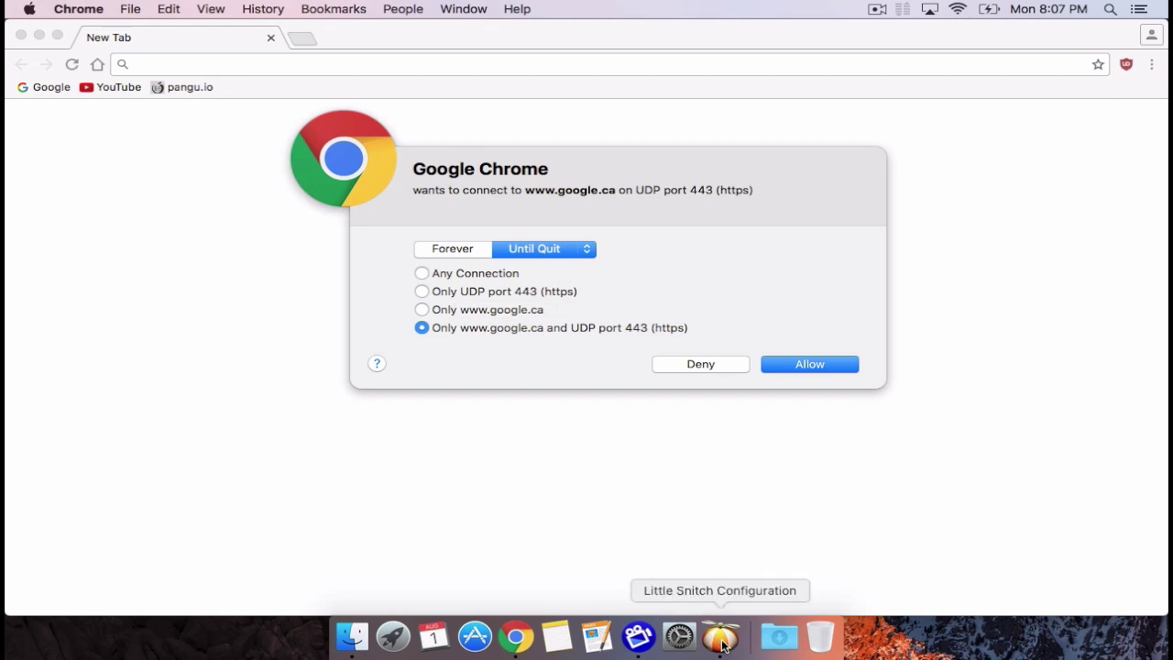
pyautogui.click(475, 272)
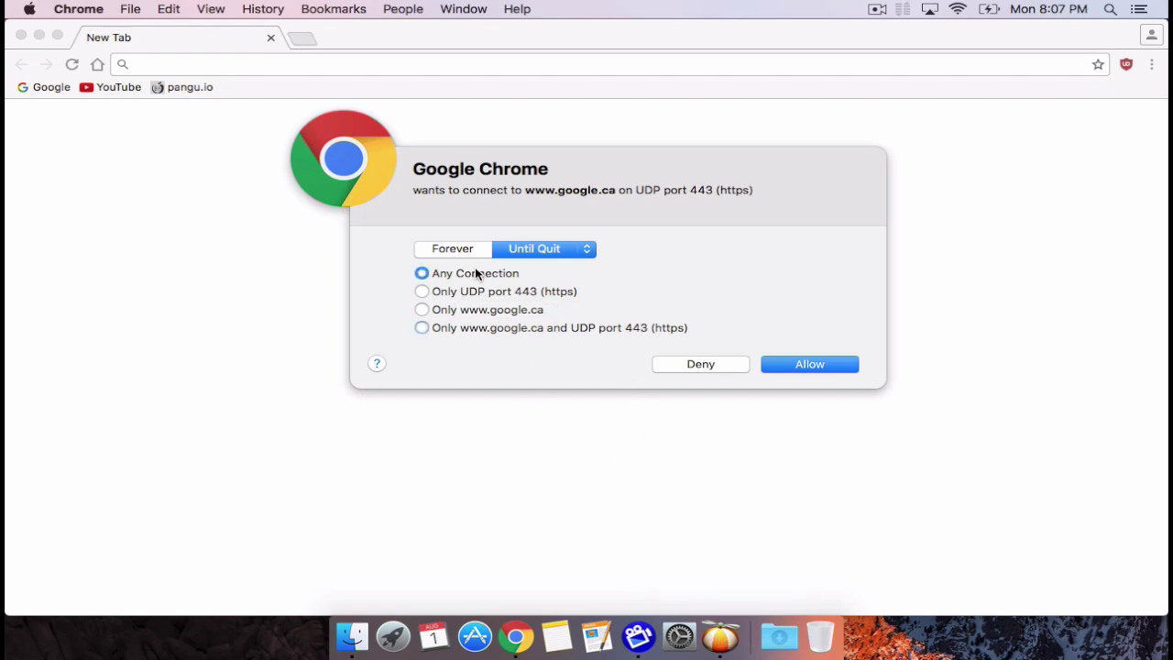
pyautogui.click(474, 250)
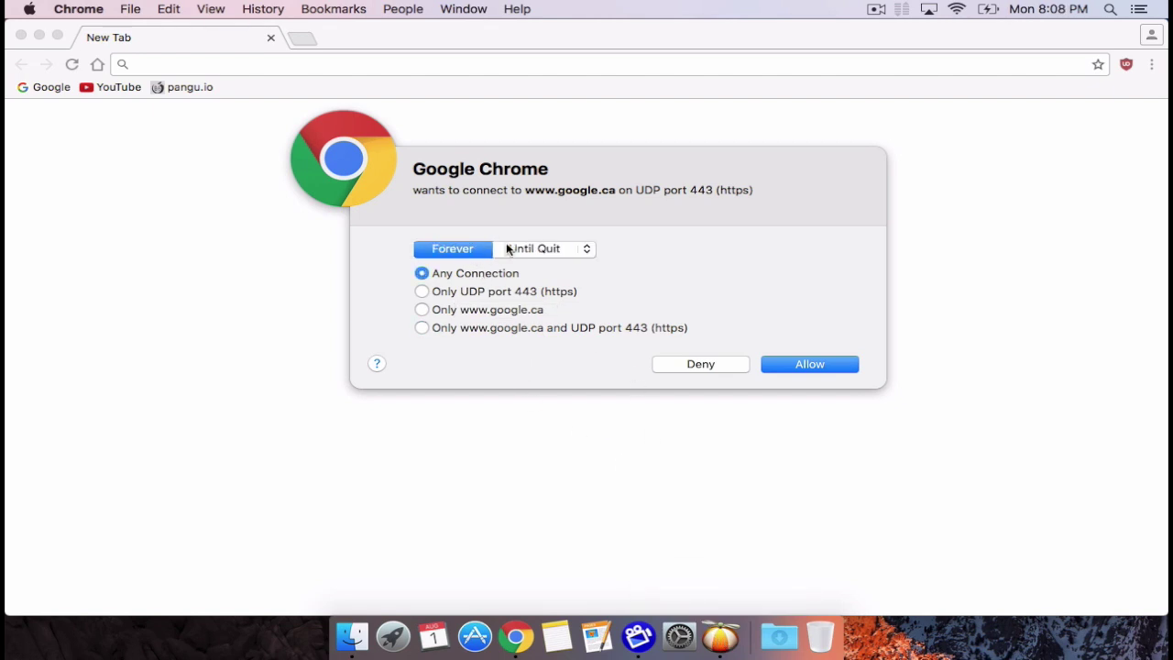
pyautogui.click(586, 253)
pyautogui.click(587, 253)
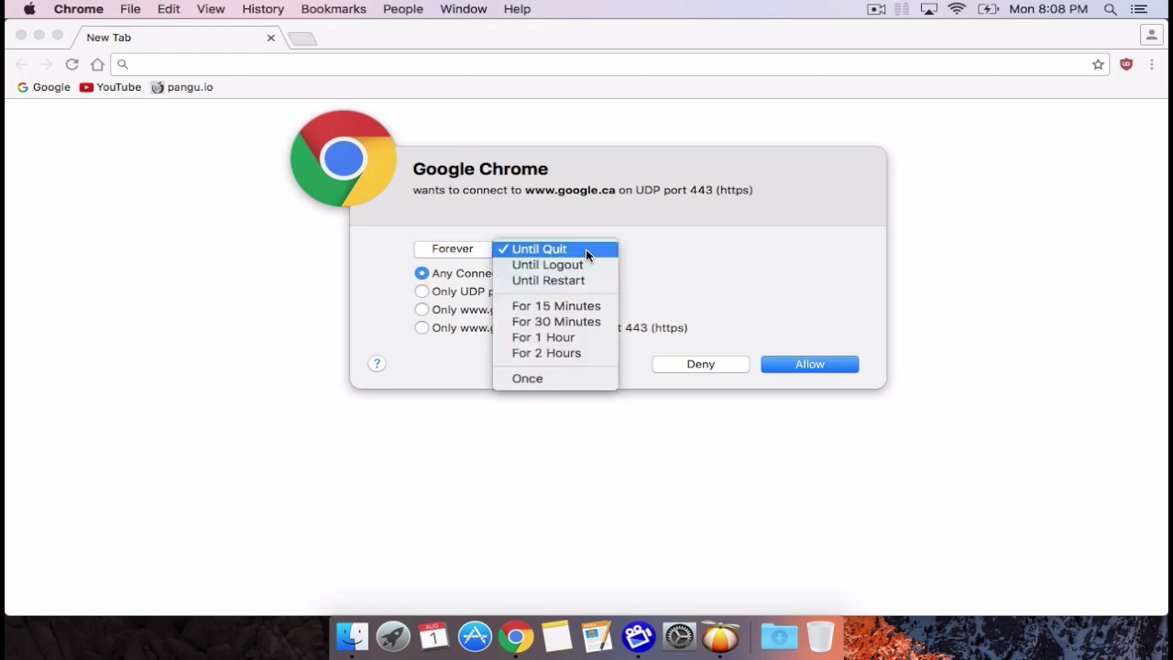
pyautogui.click(470, 249)
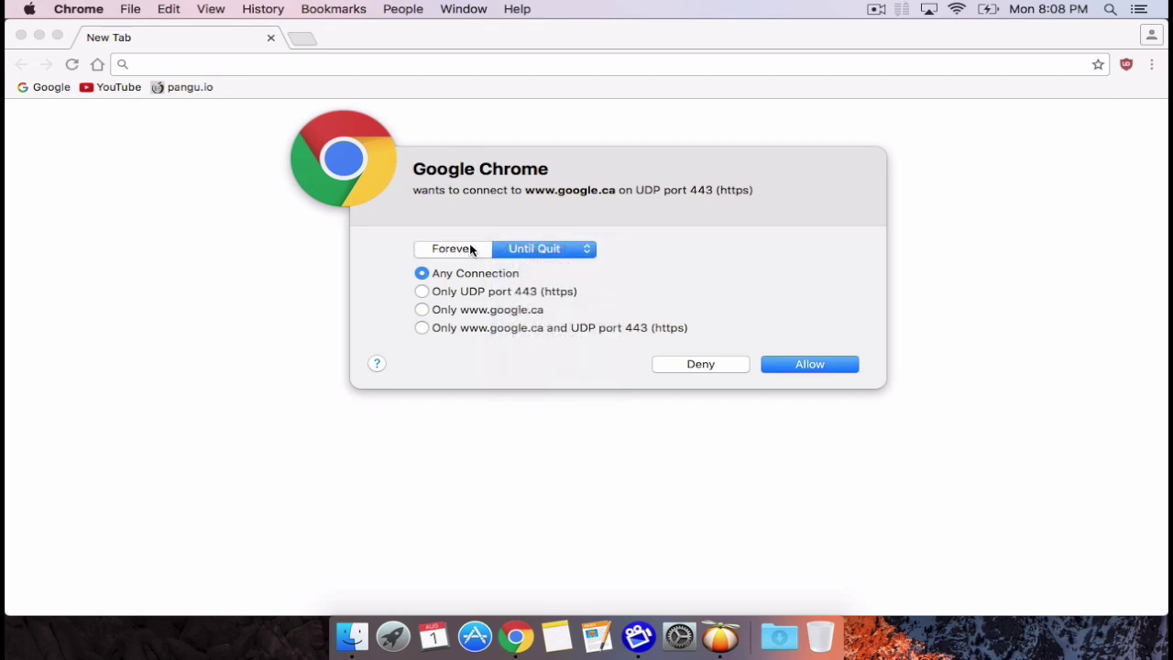
pyautogui.click(471, 250)
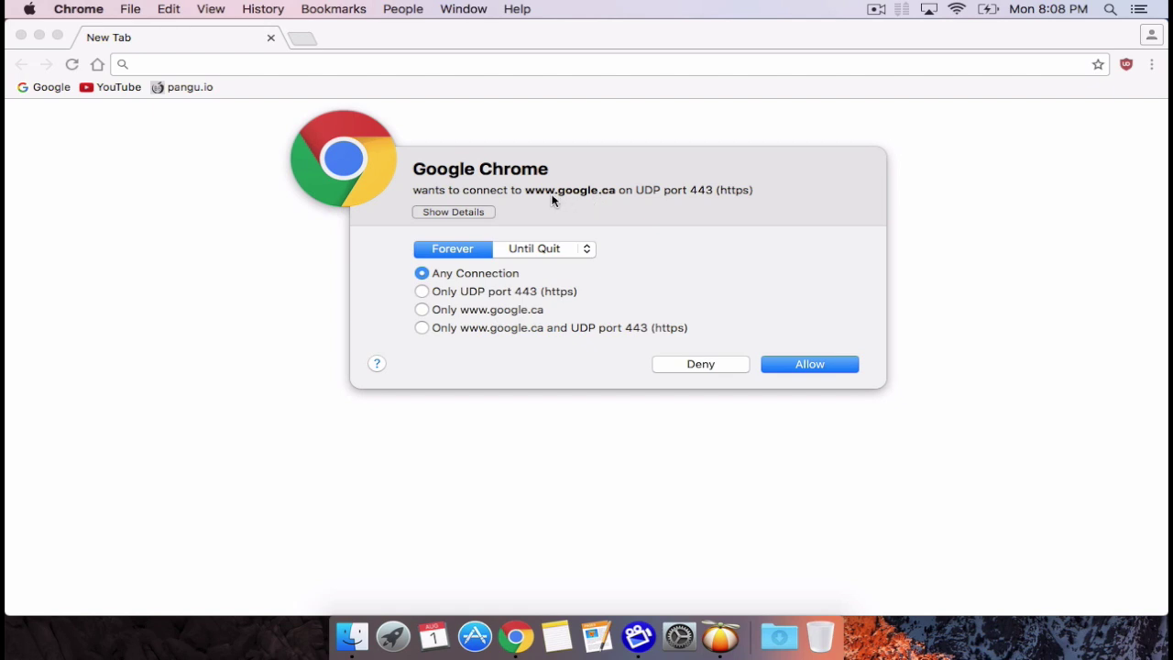
pyautogui.click(479, 212)
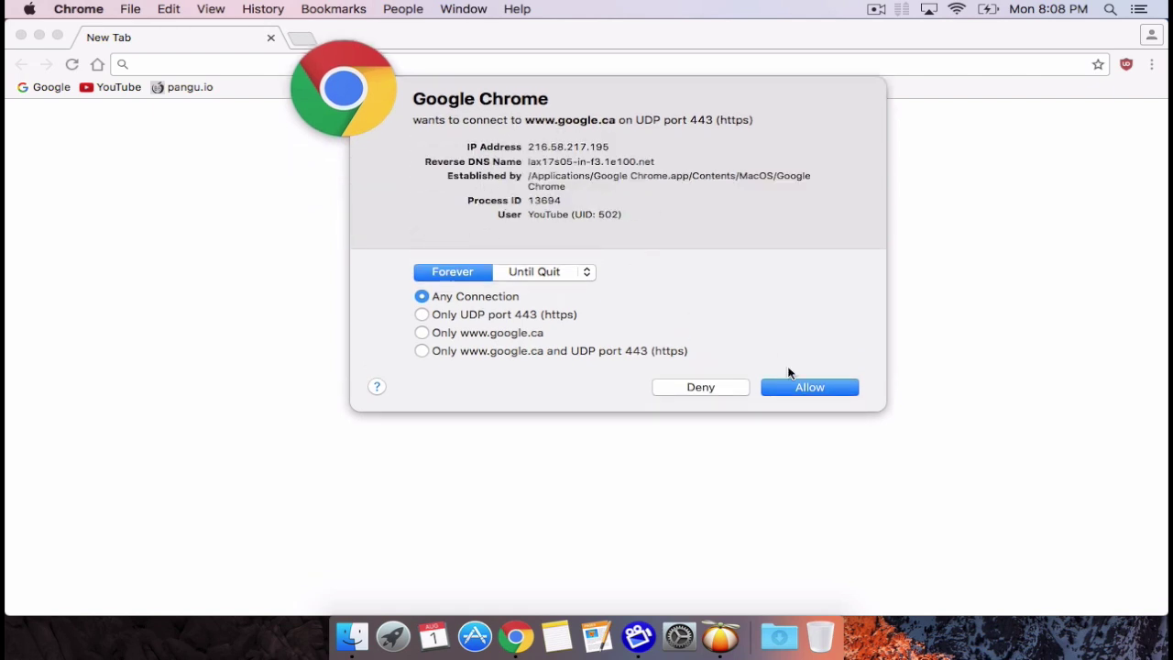
pyautogui.click(803, 392)
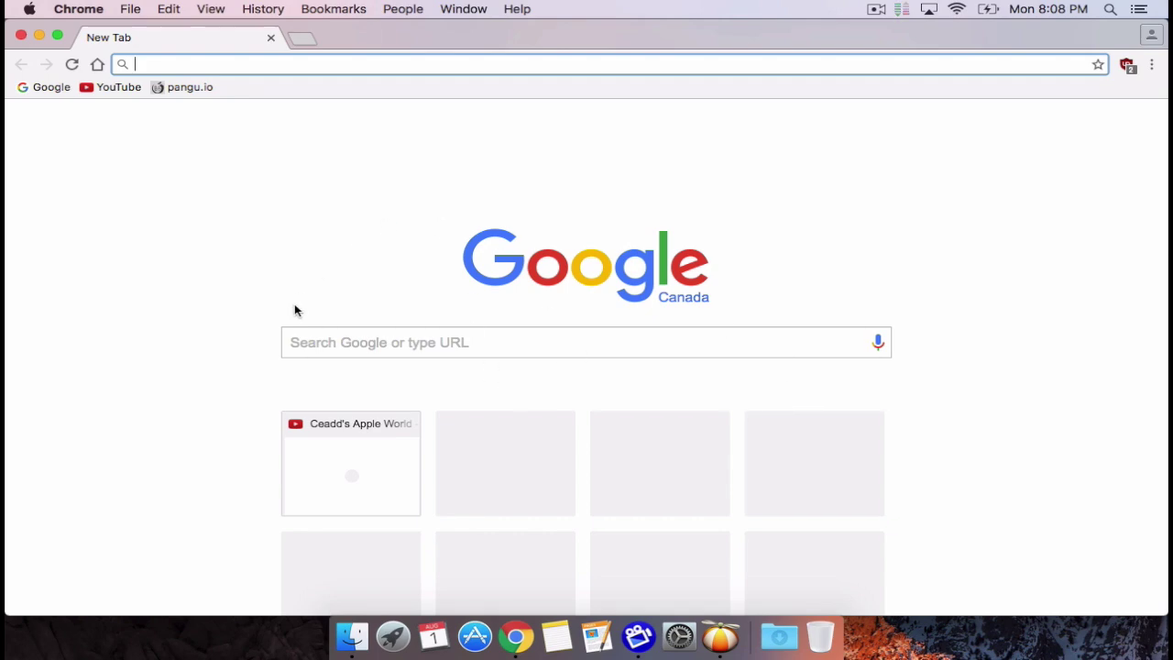
# Open the YouTube bookmark and pick Chrome's hostname in the Network Monitor
pyautogui.click(112, 87)
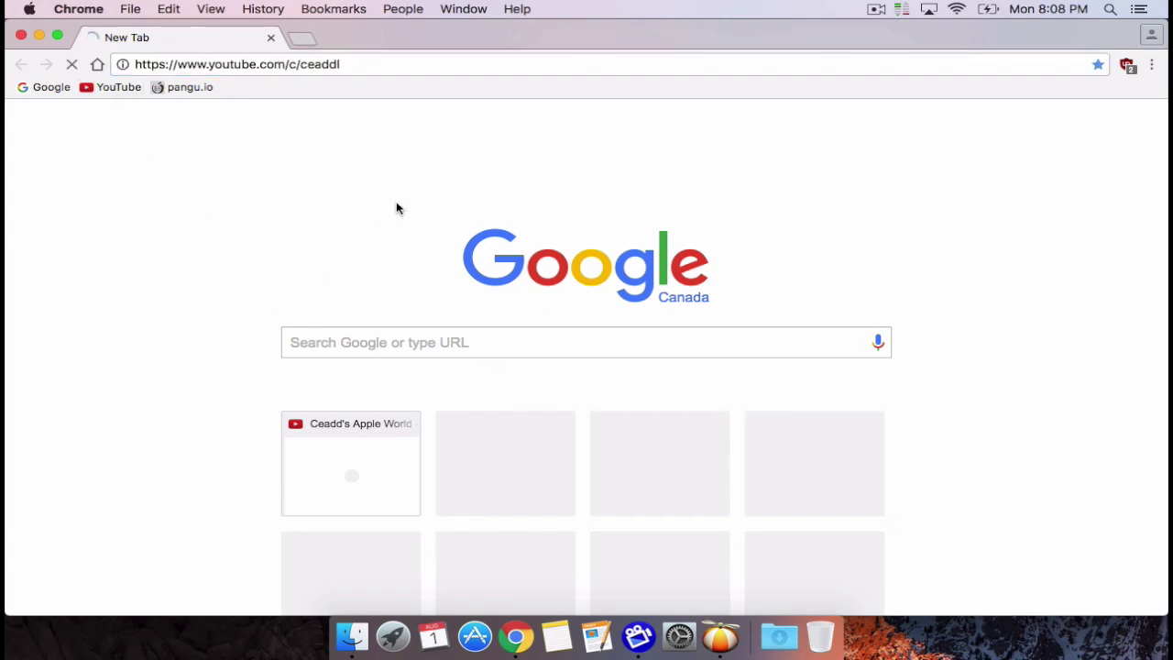
pyautogui.moveTo(902, 17)
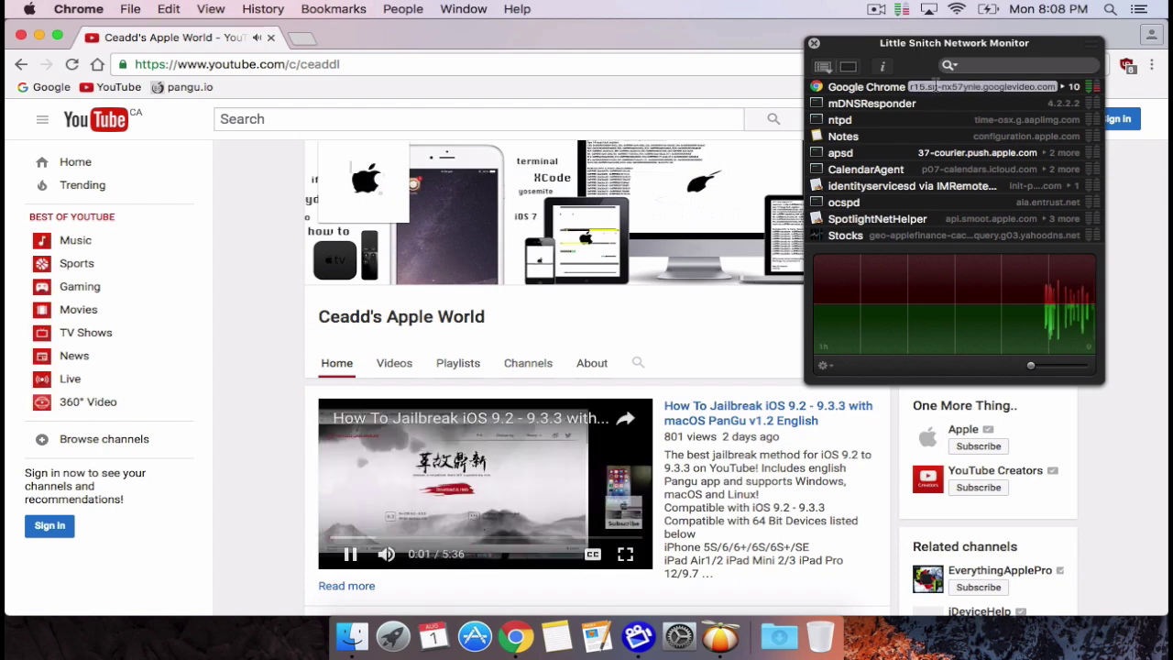
pyautogui.click(934, 85)
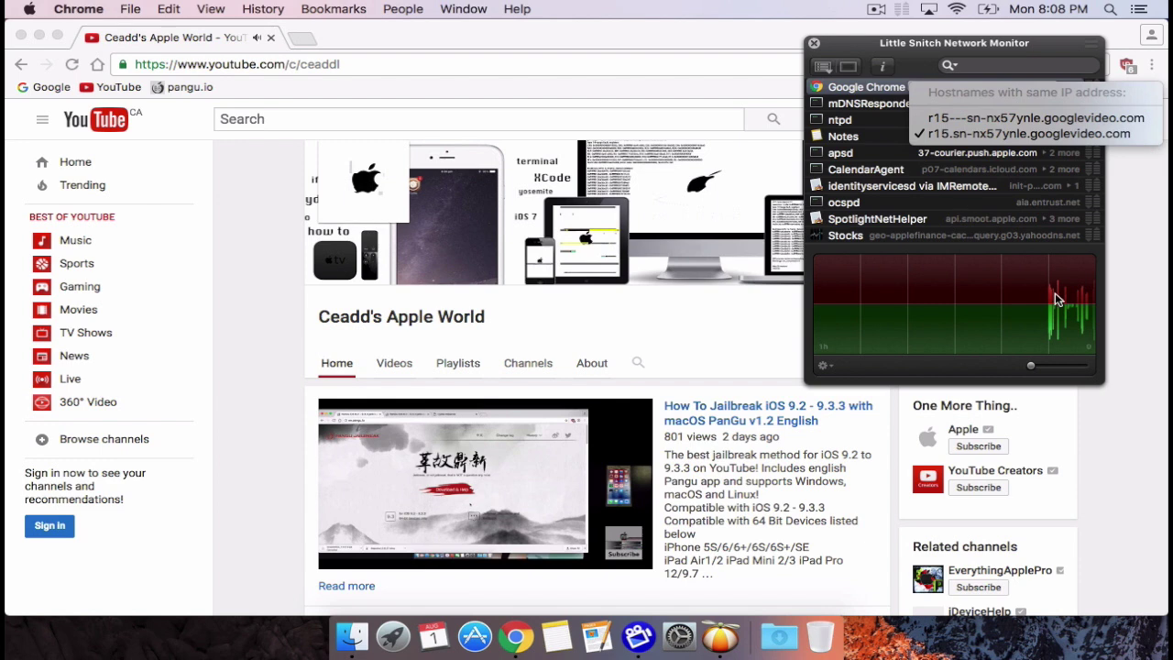
pyautogui.click(947, 119)
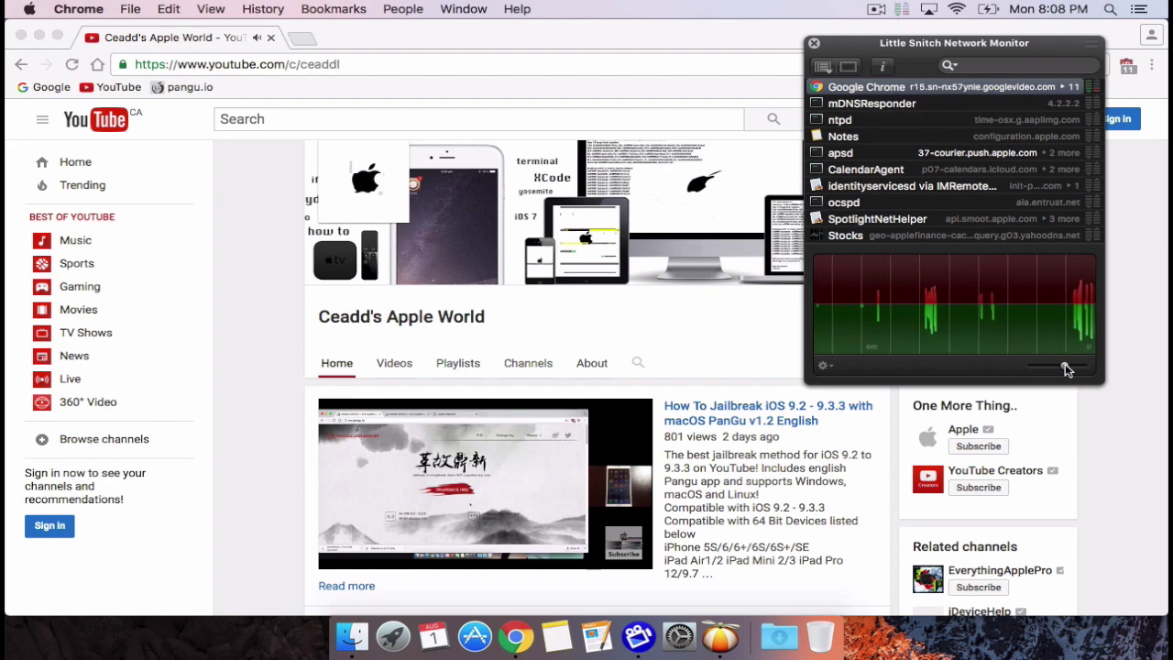
# Rescale the traffic graph to the last minute and close Chrome
pyautogui.moveTo(1032, 368); pyautogui.dragTo(1086, 365)
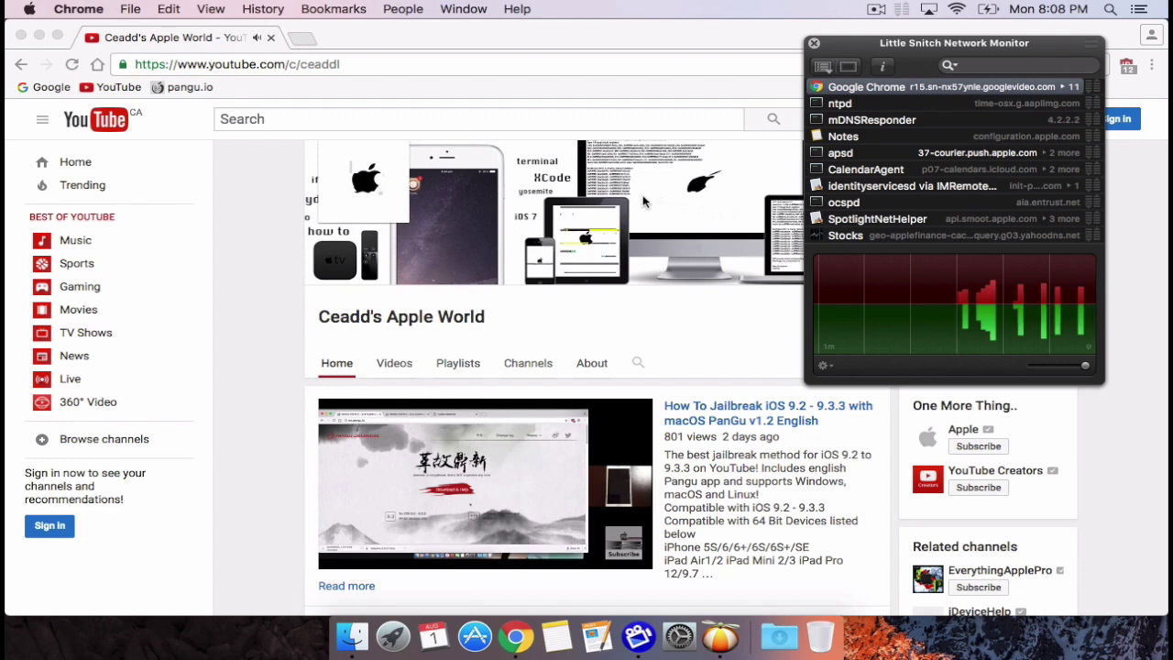
pyautogui.click(20, 36)
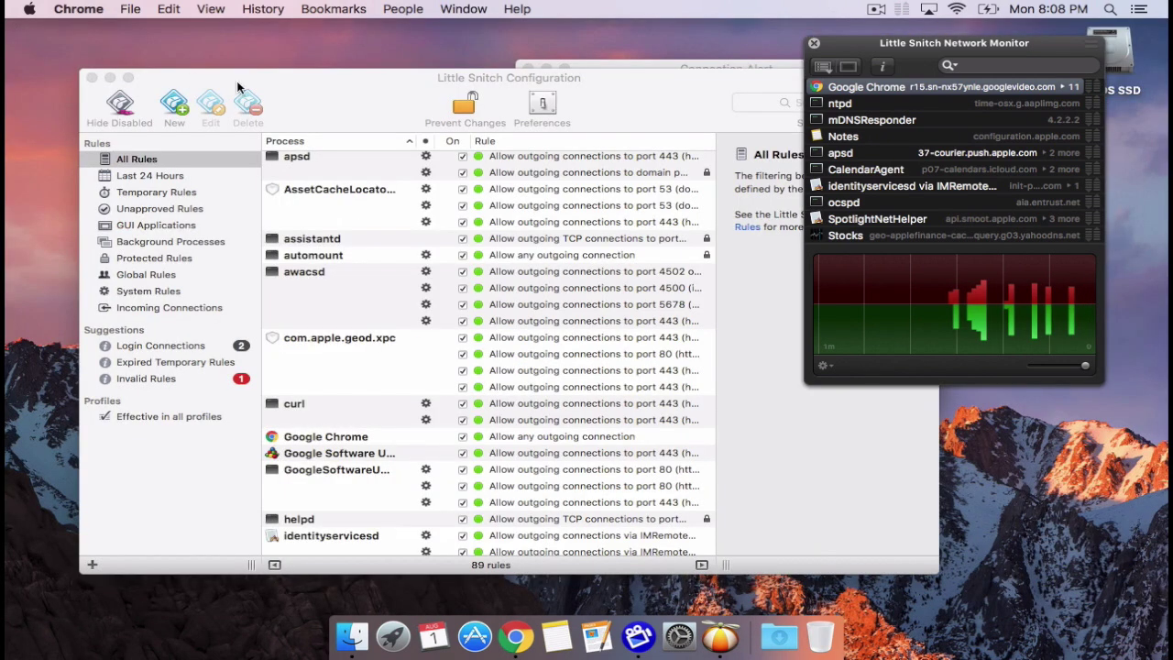
# Show the Monitor preferences pane alongside the Network Monitor window
pyautogui.click(366, 99)
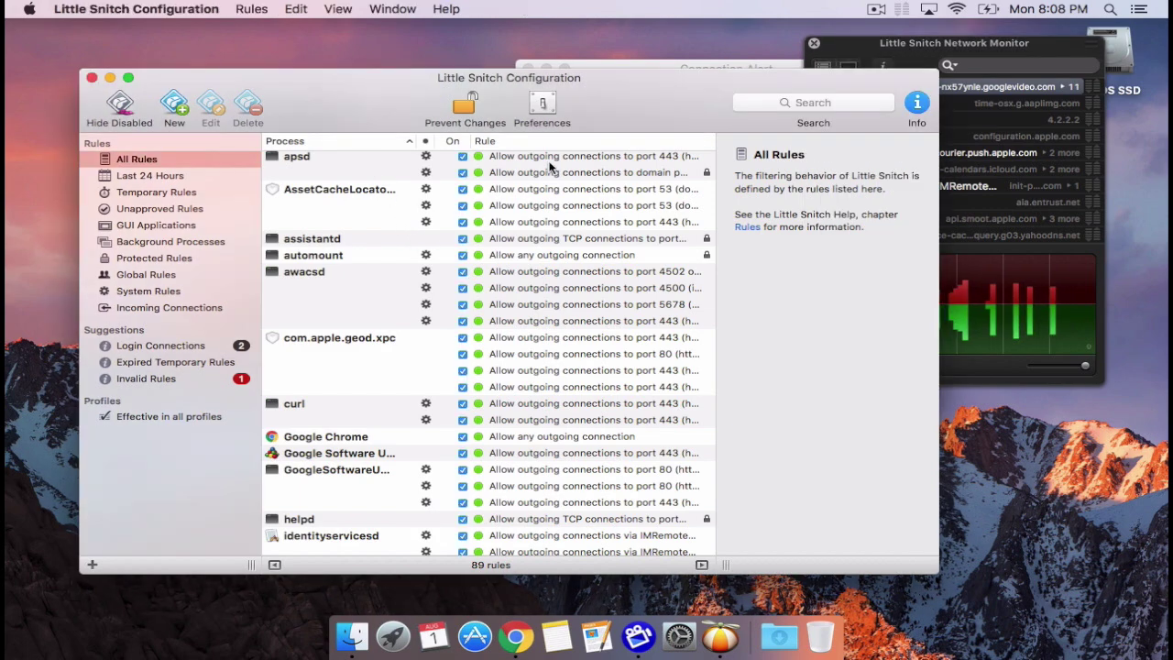
pyautogui.click(653, 69)
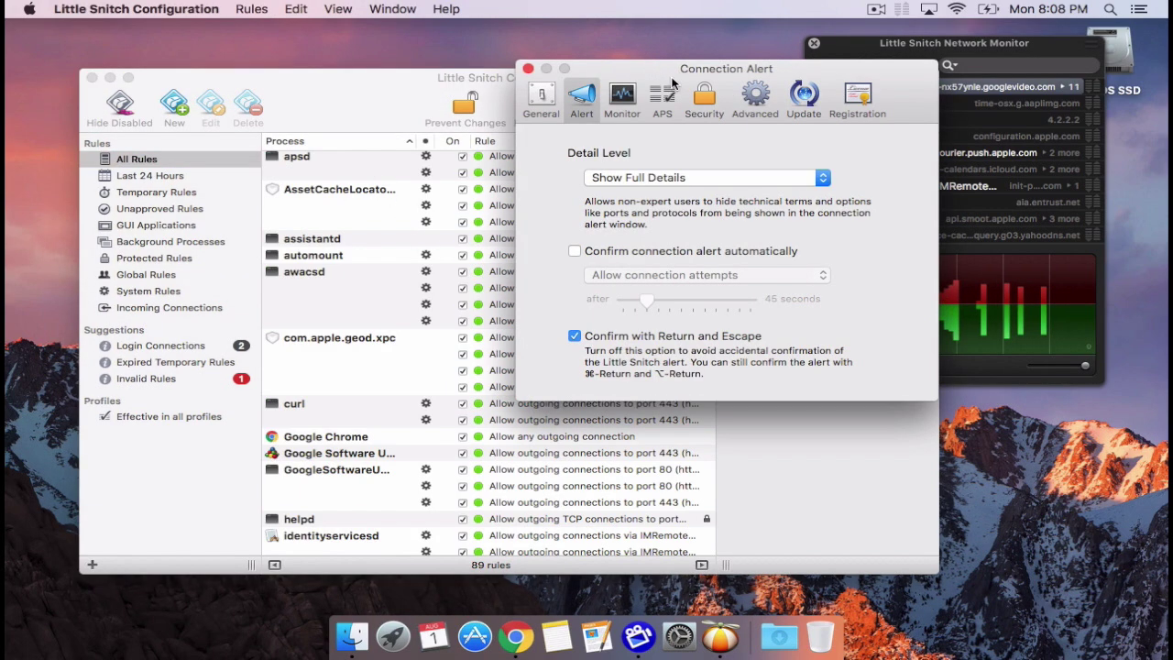
pyautogui.click(622, 99)
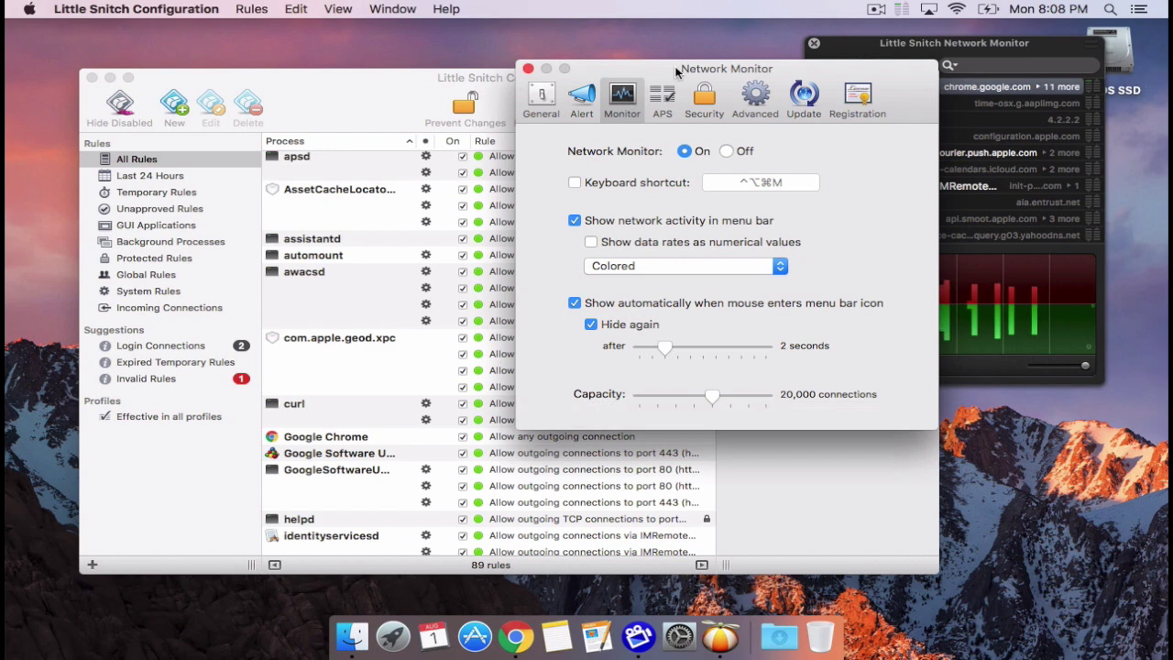
pyautogui.moveTo(660, 72); pyautogui.dragTo(549, 61)
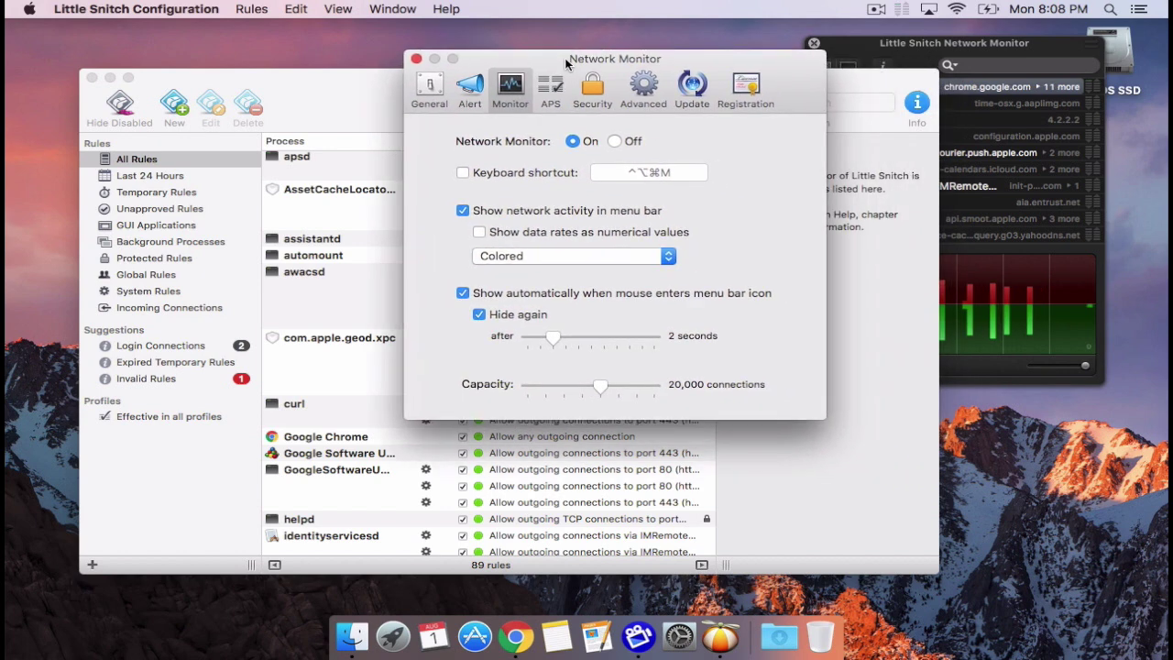
pyautogui.click(916, 46)
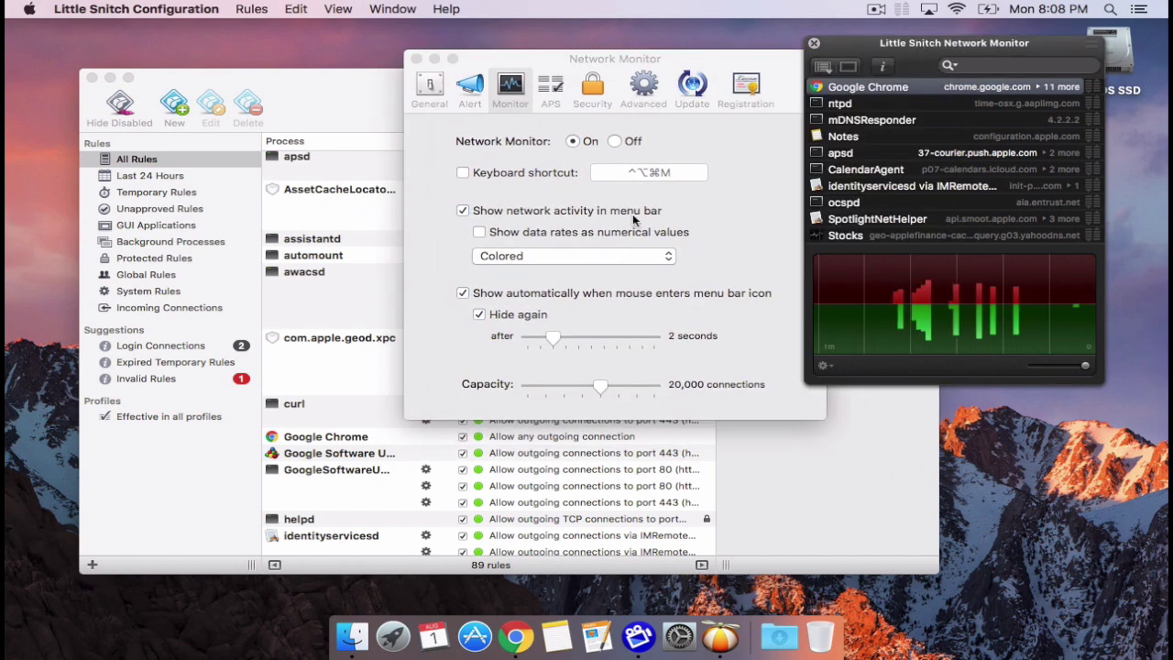
# Toggle 'Show automatically when mouse enters menu bar icon' off and on, then view Automatic Profile Switching
pyautogui.click(518, 293)
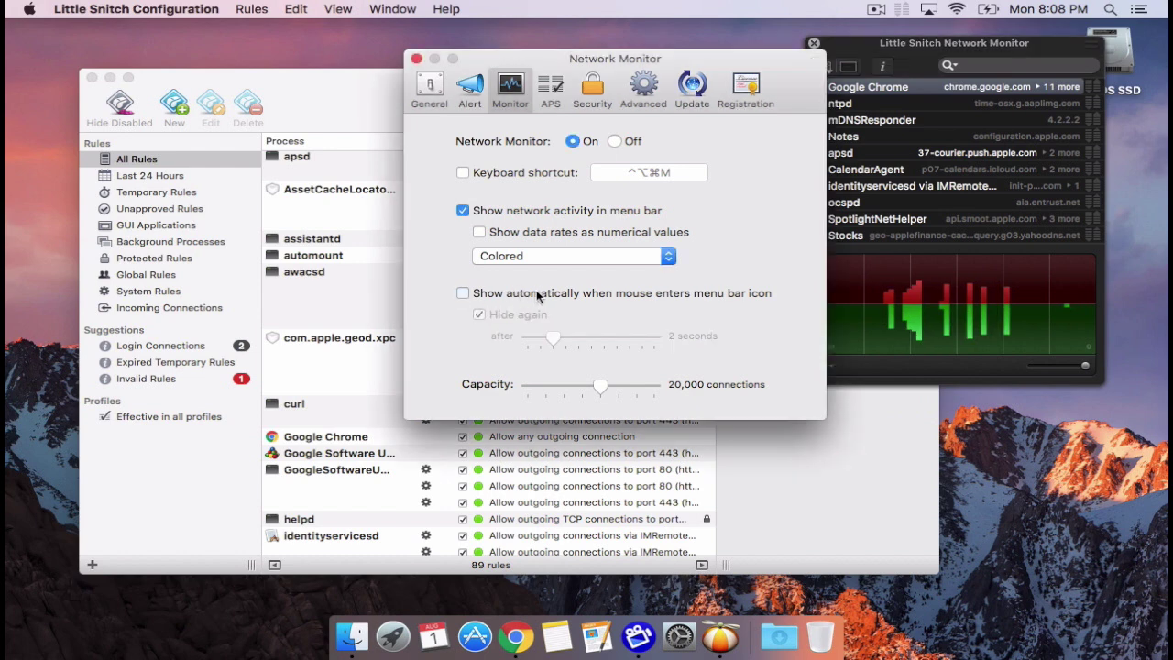
pyautogui.click(907, 11)
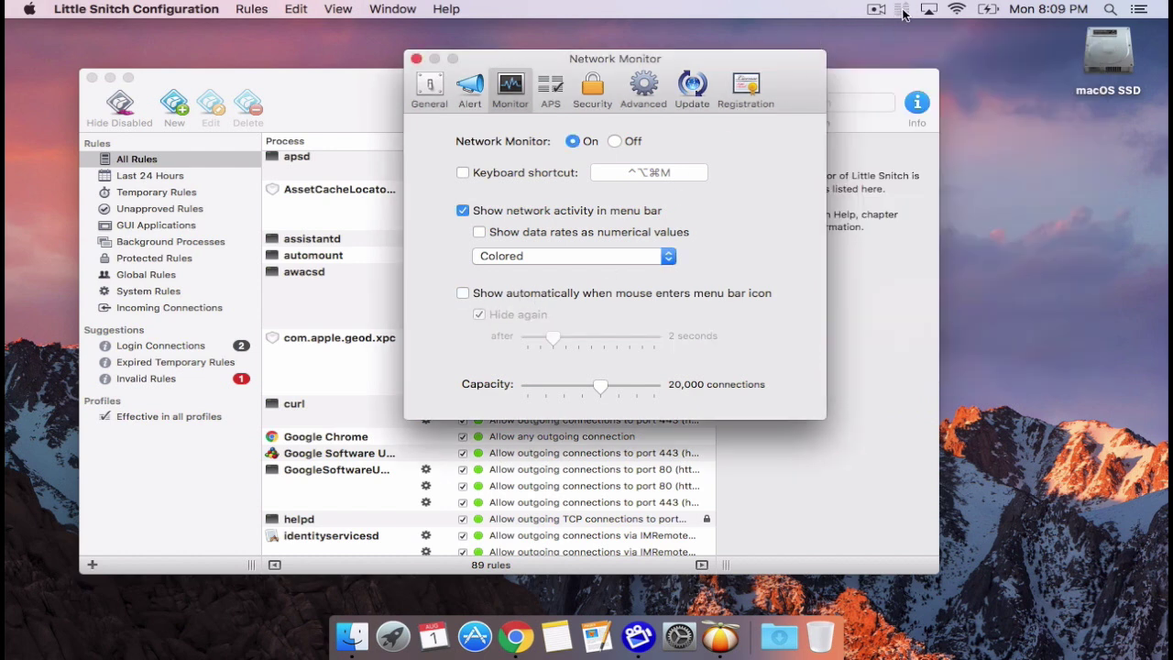
pyautogui.click(600, 292)
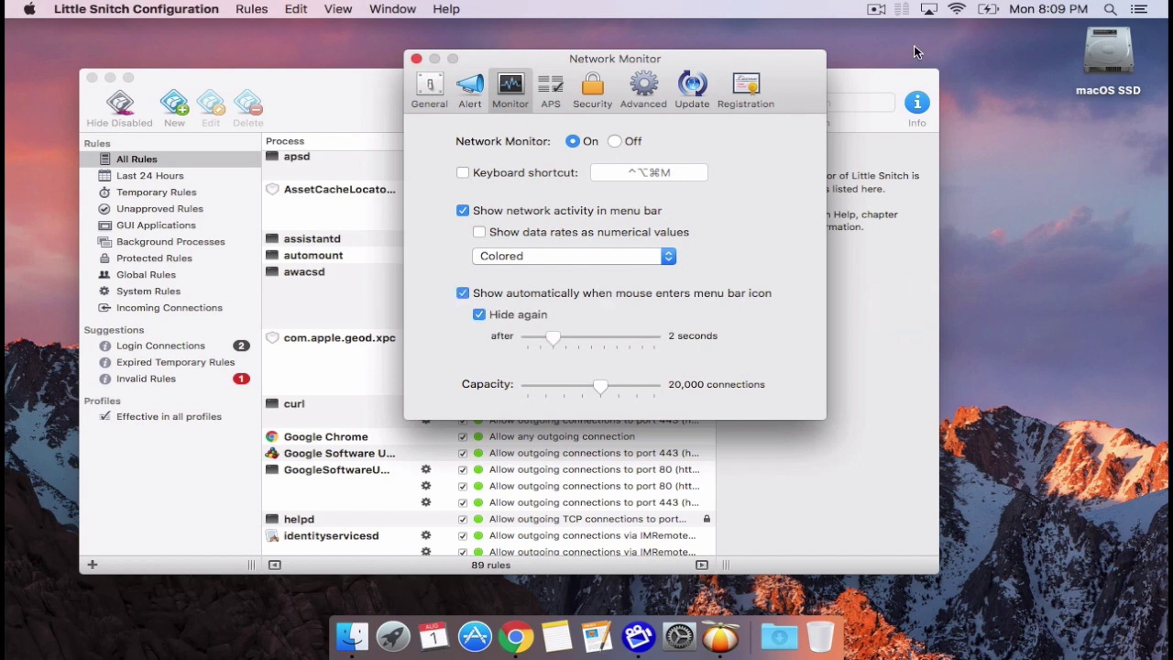
pyautogui.moveTo(907, 9)
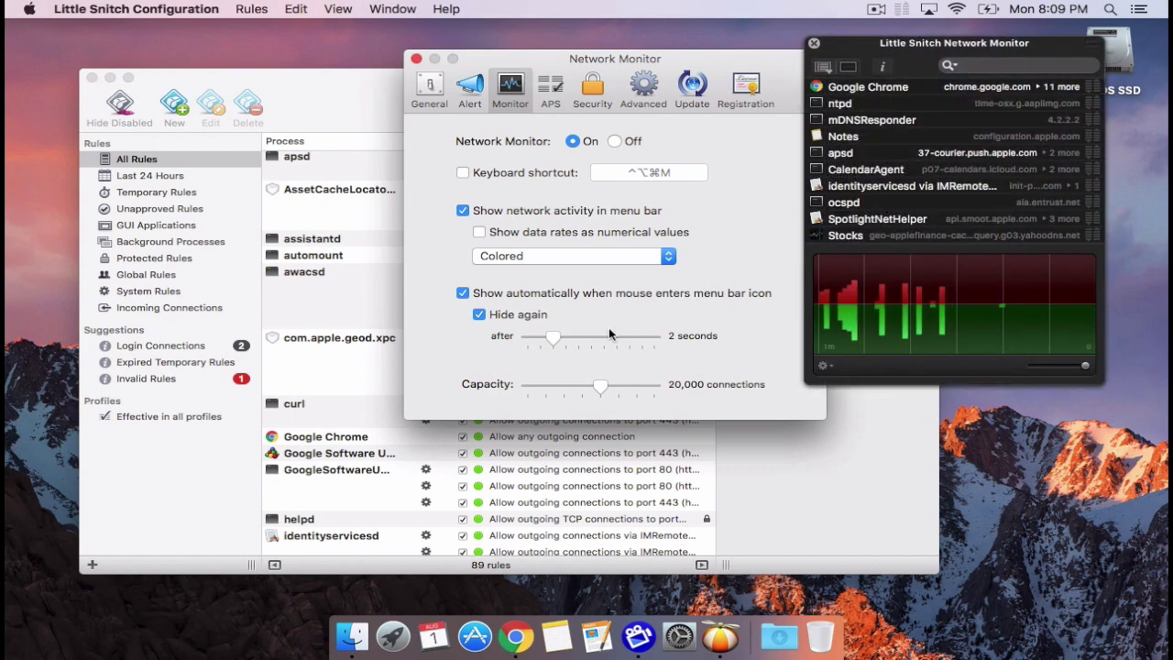
pyautogui.click(551, 91)
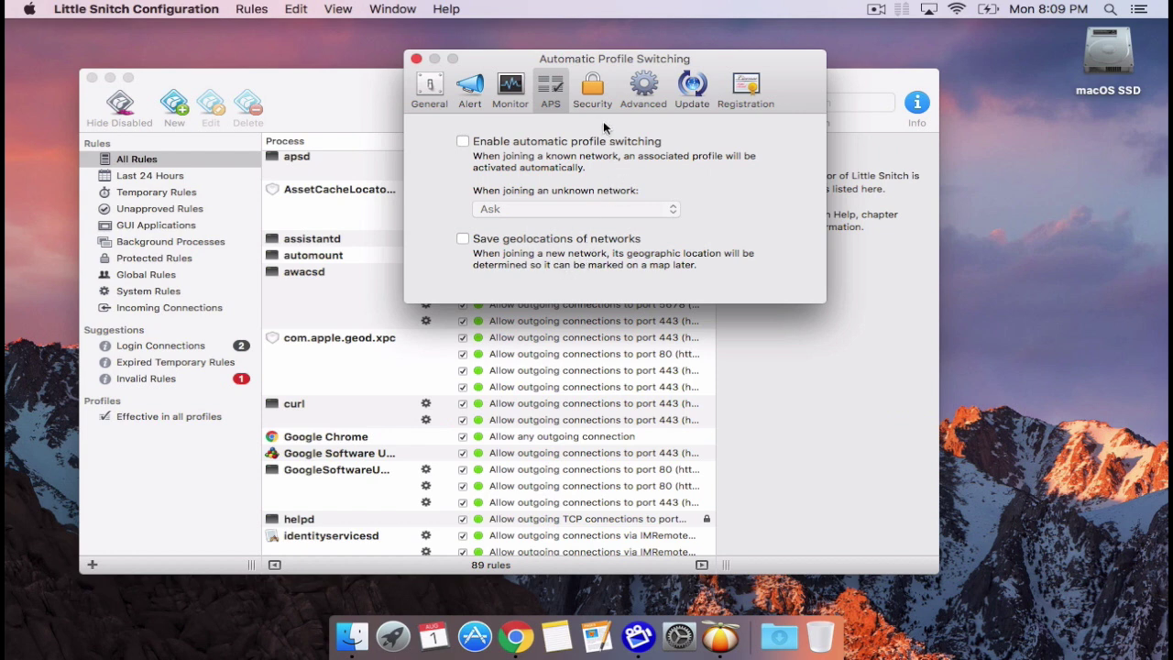
# Look through Security and Advanced, then enable Daily automatic update checks
pyautogui.click(594, 91)
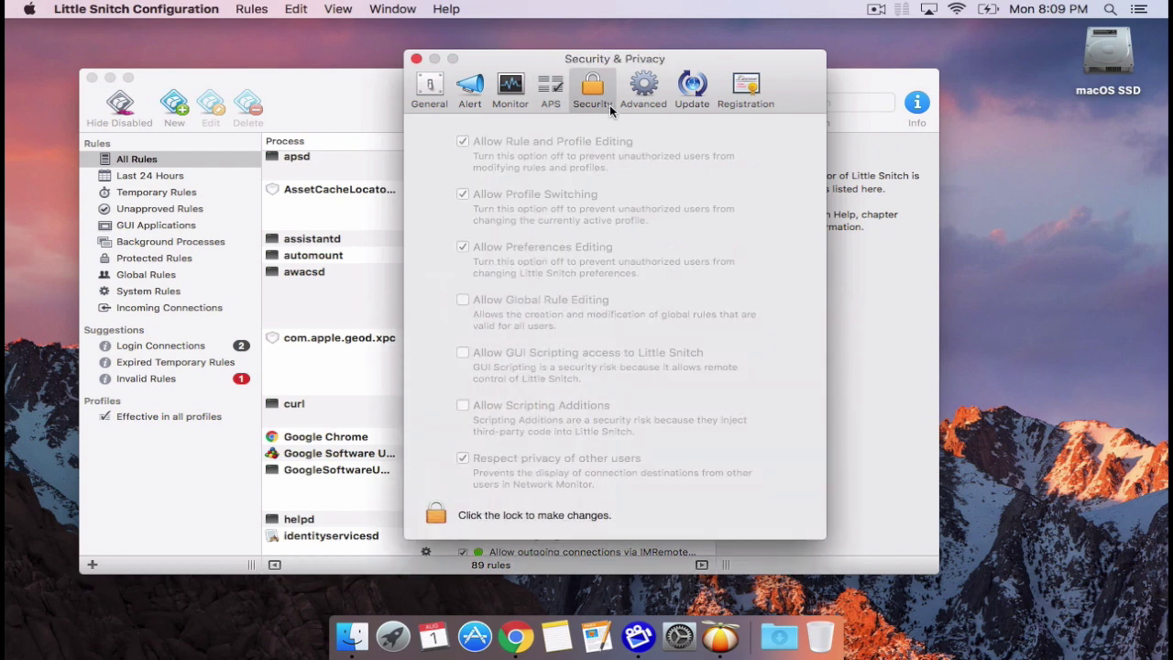
pyautogui.click(645, 92)
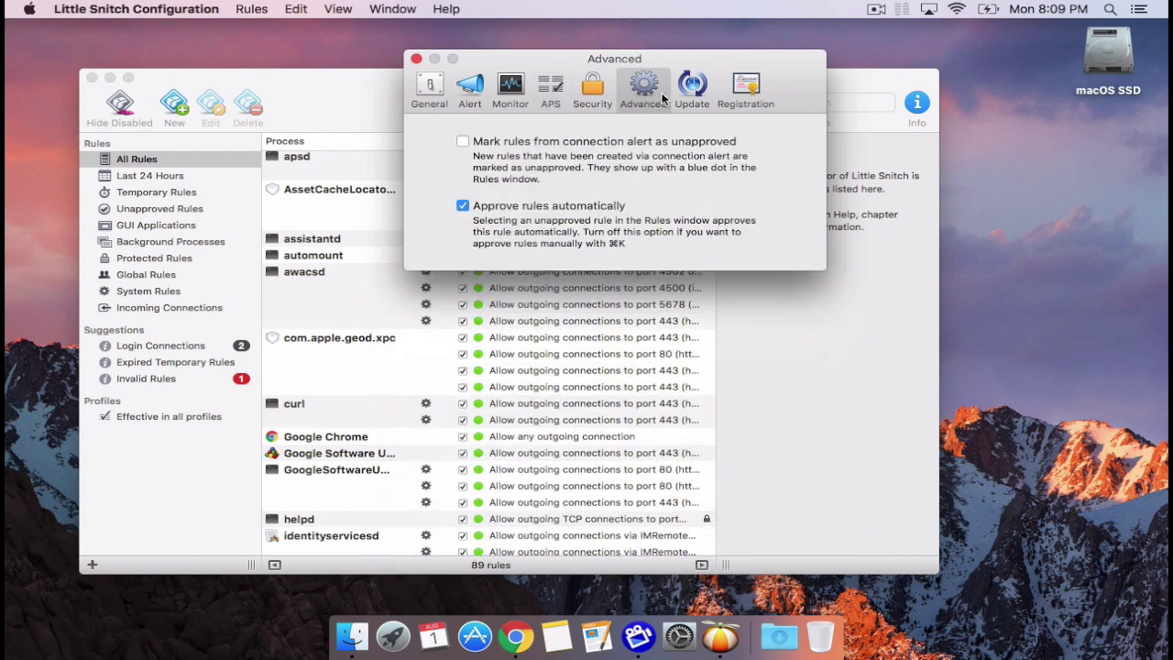
pyautogui.click(693, 91)
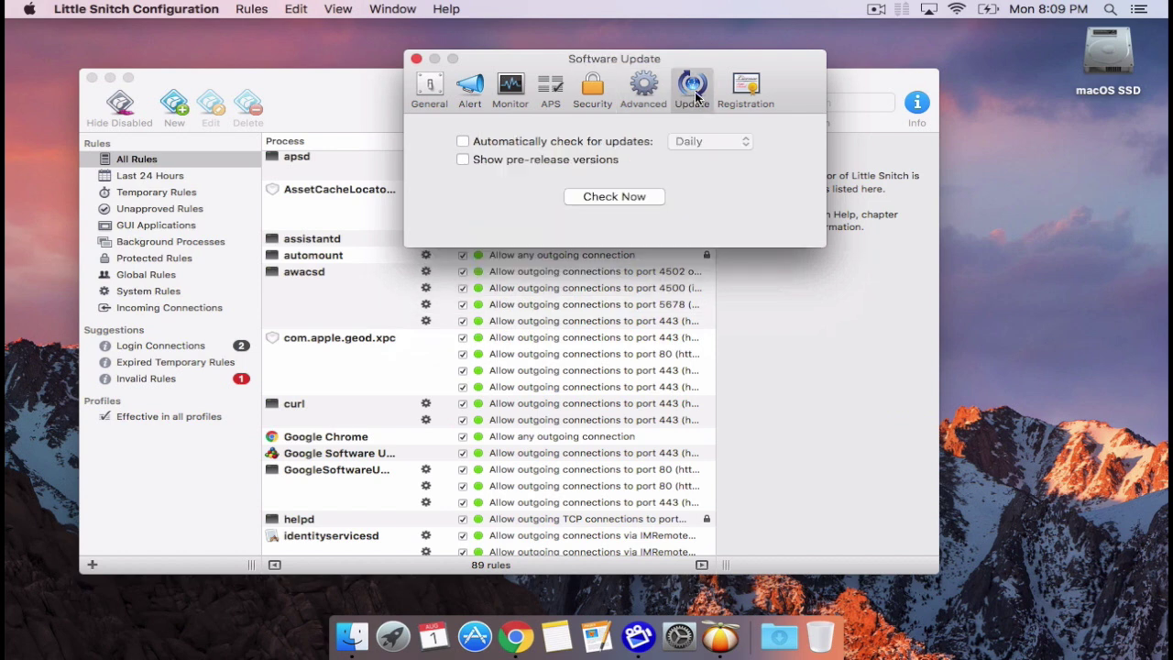
pyautogui.click(605, 141)
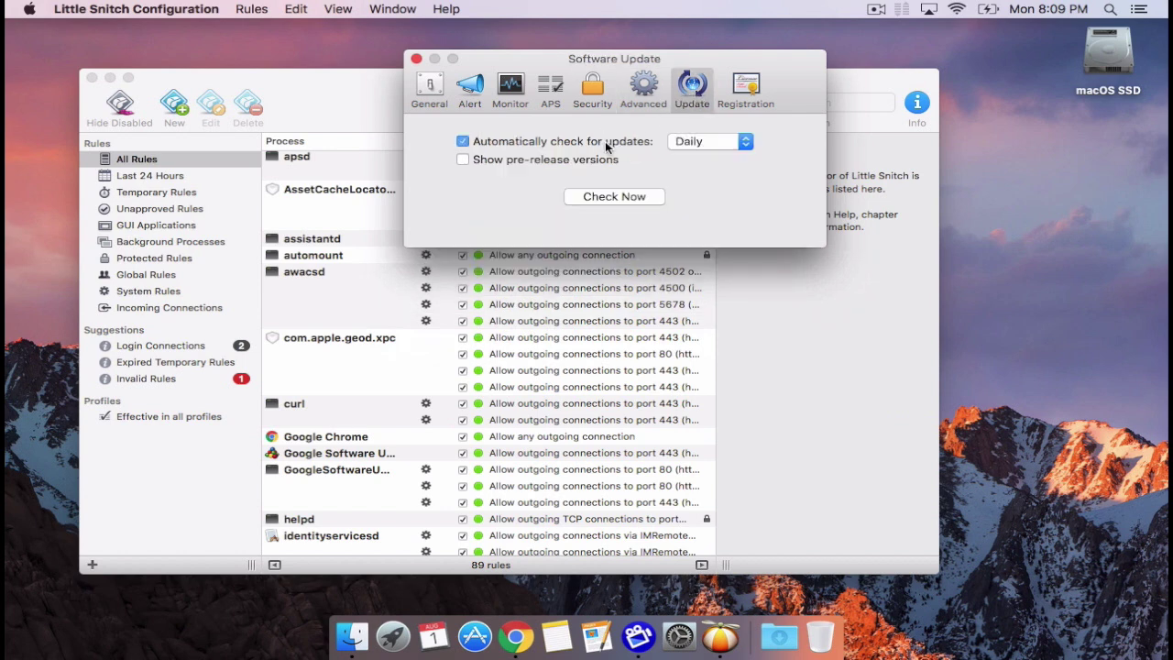
pyautogui.click(719, 139)
pyautogui.click(716, 142)
# Run Check Now, allow the updater Forever, dismiss the message and view Registration
pyautogui.click(624, 194)
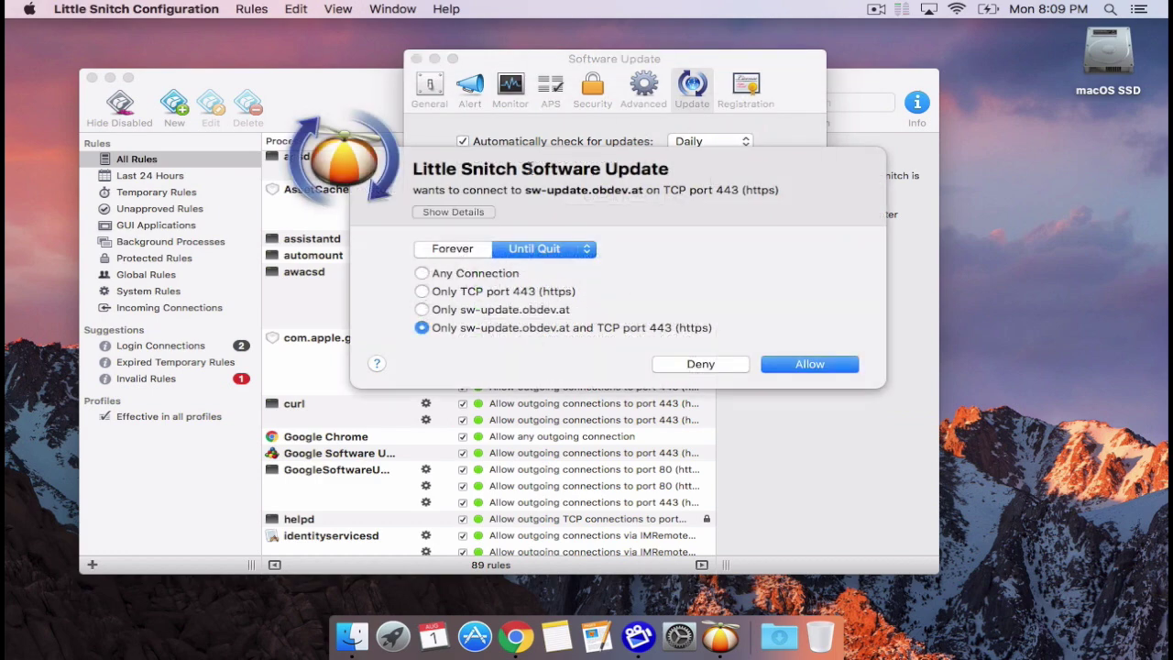
pyautogui.click(455, 252)
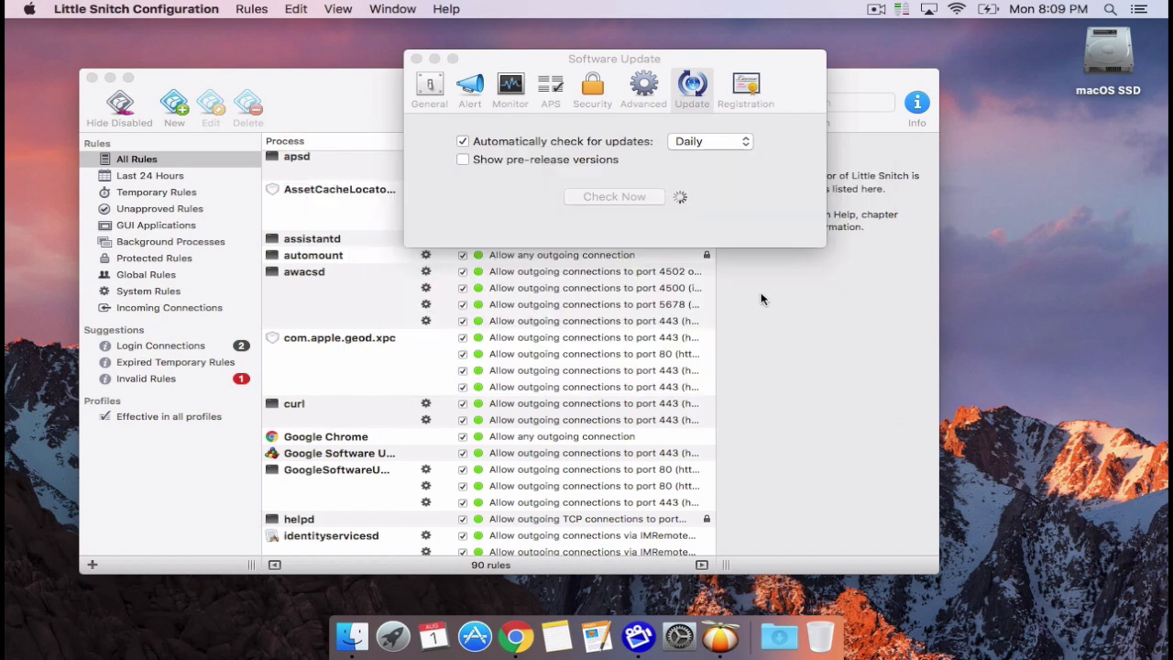
pyautogui.click(720, 240)
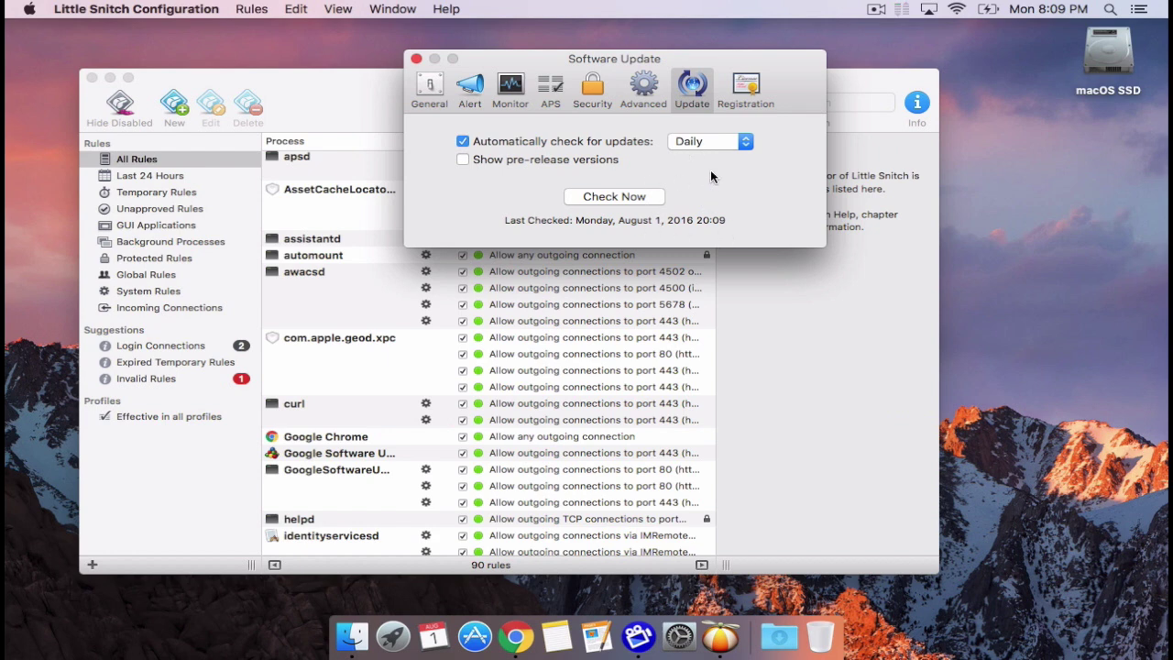
pyautogui.click(745, 92)
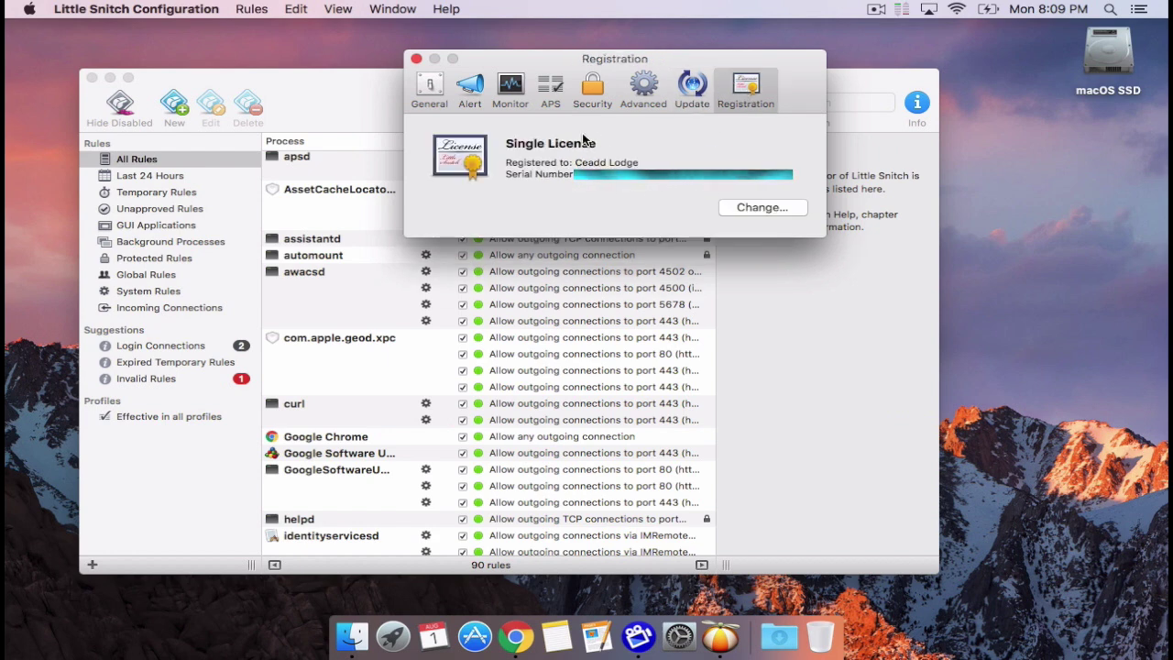
pyautogui.click(691, 84)
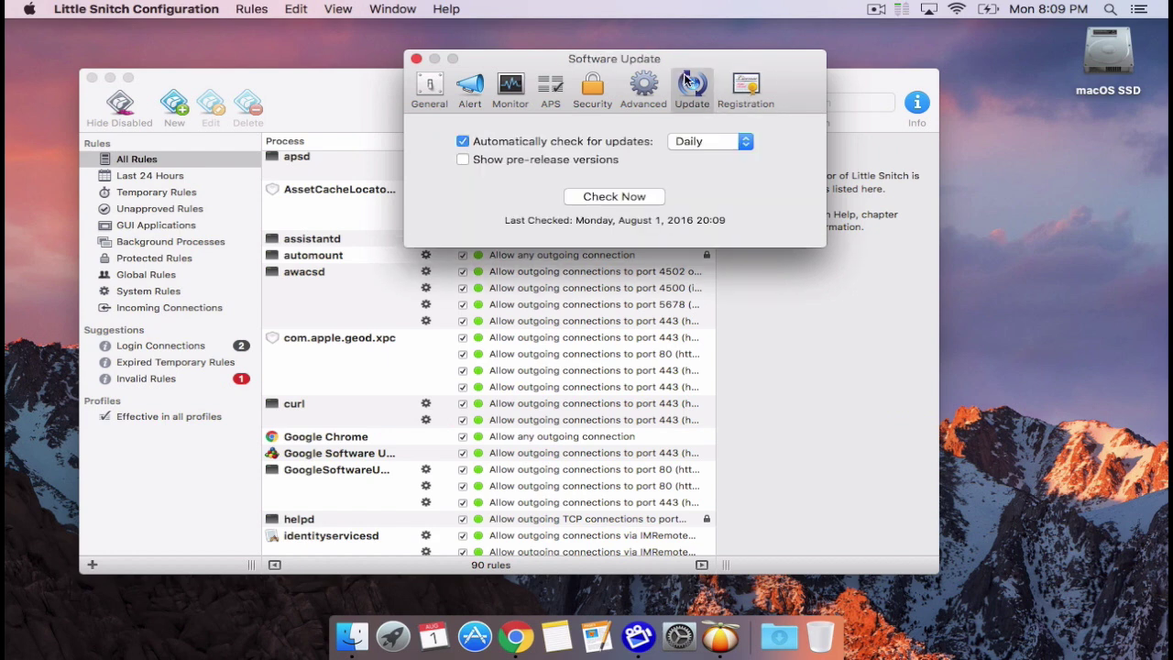
# Close Preferences, then move and enlarge the configuration window so full rule text shows
pyautogui.click(416, 57)
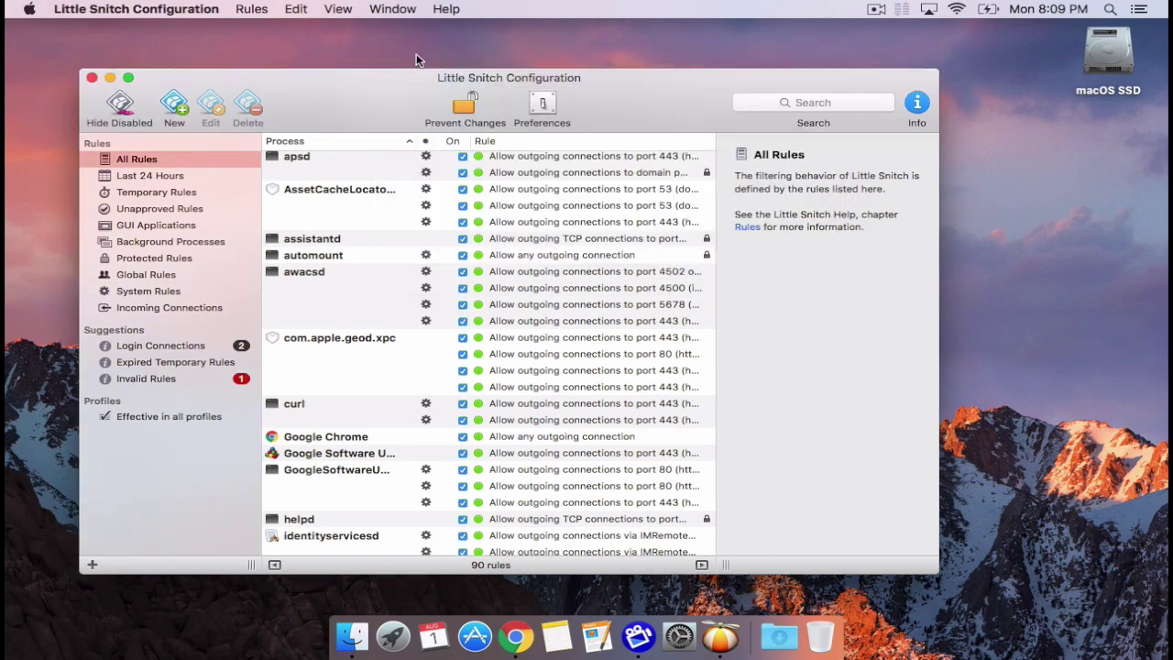
pyautogui.moveTo(374, 96); pyautogui.dragTo(333, 52)
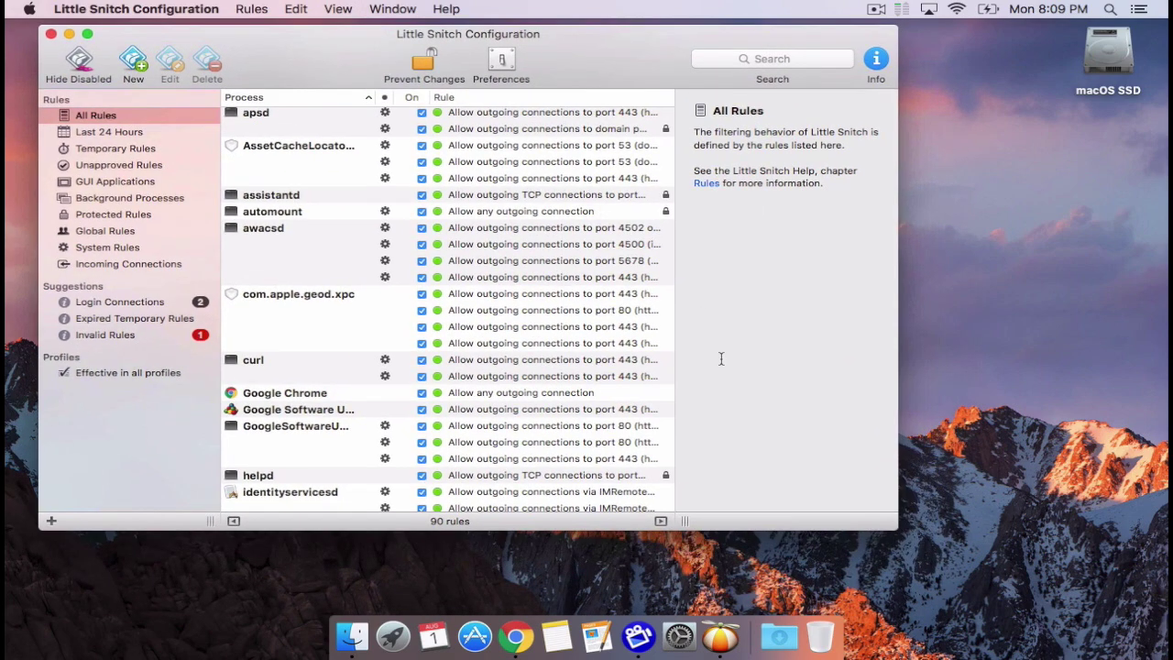
pyautogui.moveTo(897, 529); pyautogui.dragTo(1140, 603)
# Scroll through all 90 rules, including the sw-update.obdev.at allow rule
pyautogui.scroll(10, 711, 371)
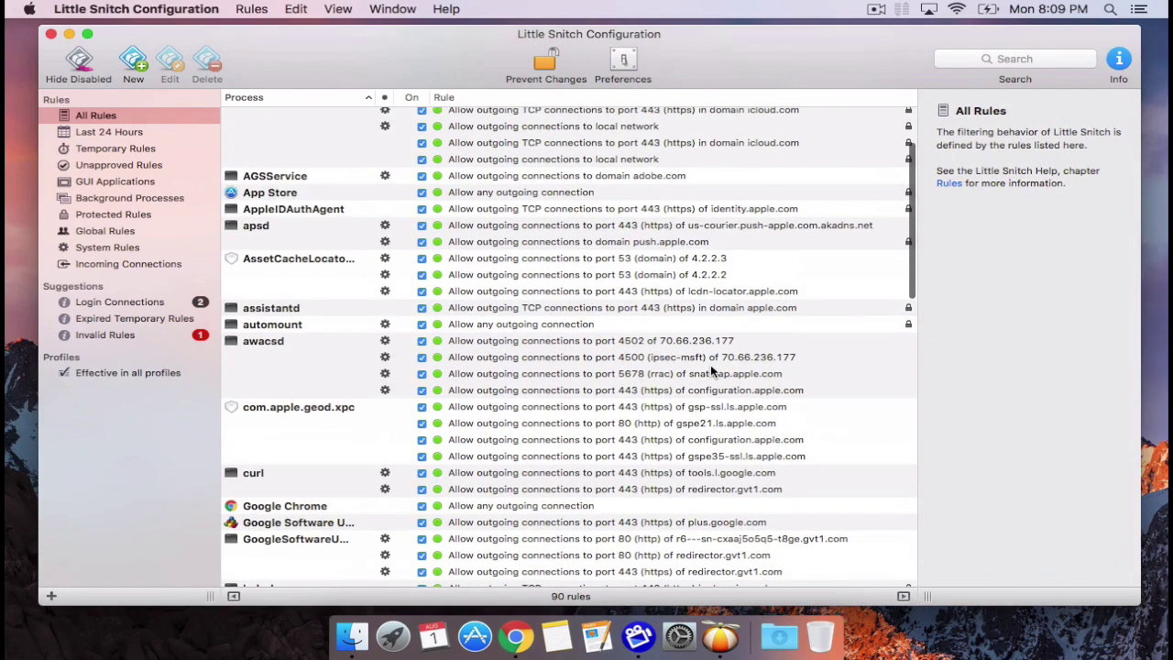
pyautogui.scroll(-15, 711, 370)
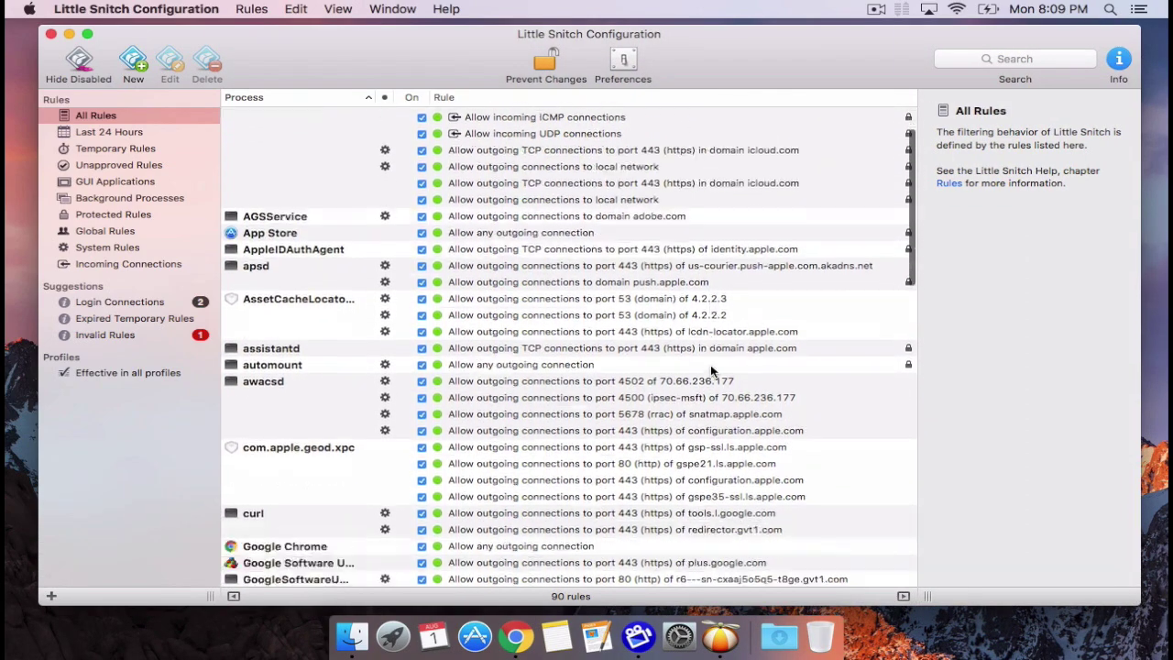
pyautogui.scroll(-8, 711, 371)
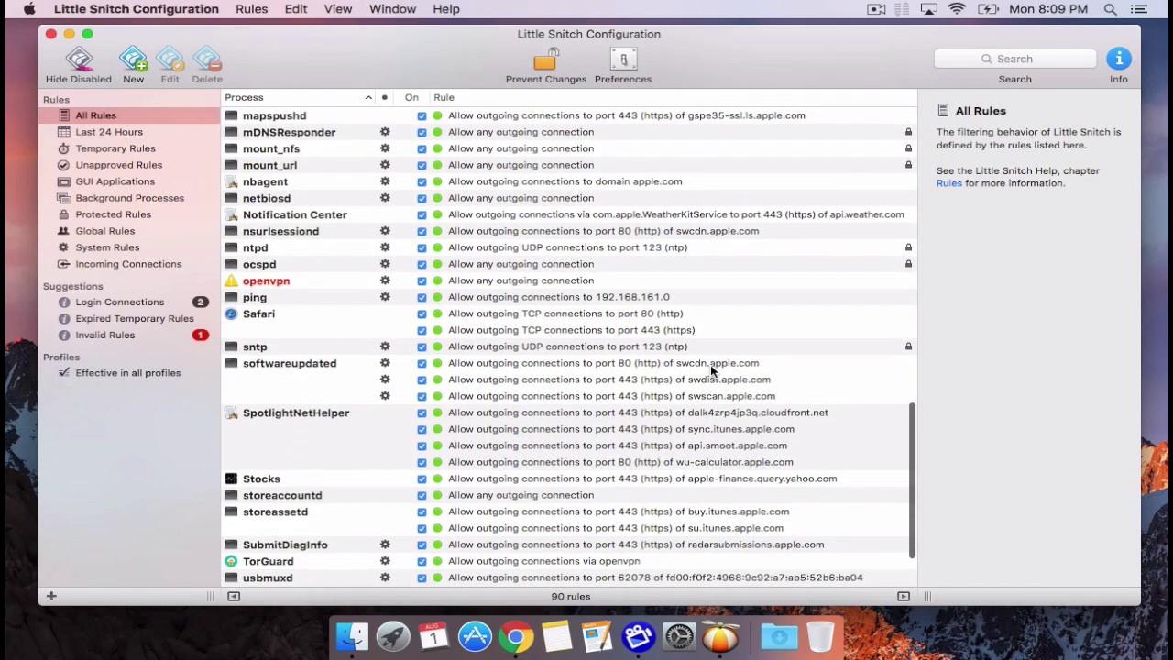
pyautogui.scroll(-3, 711, 370)
pyautogui.scroll(8, 711, 370)
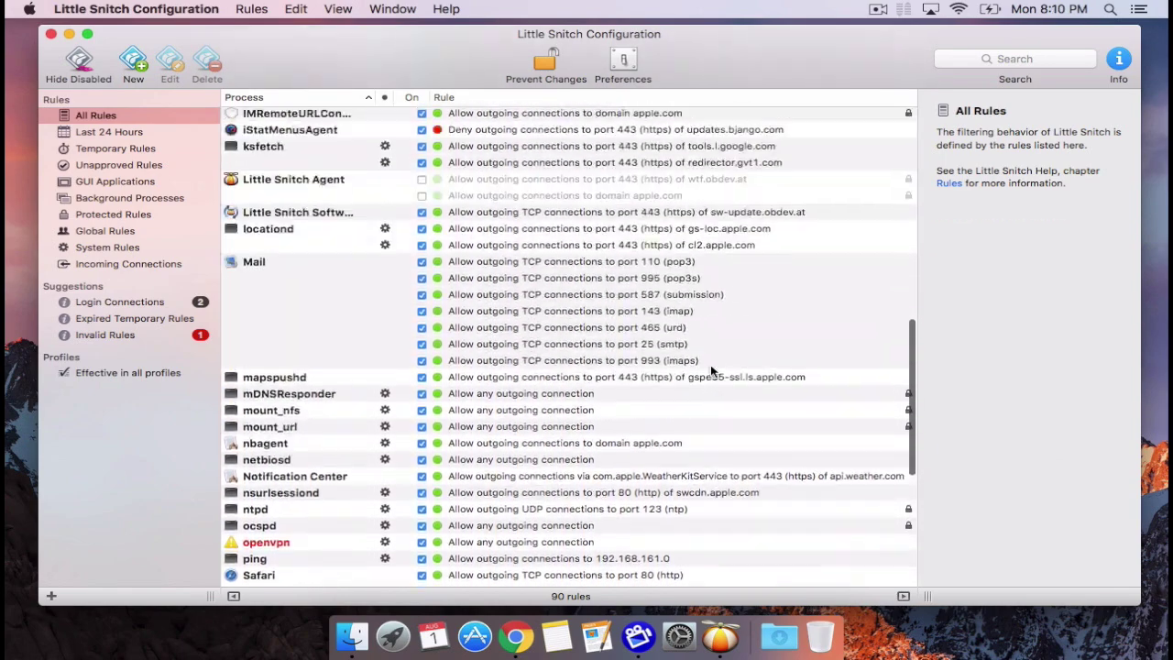
pyautogui.scroll(15, 711, 370)
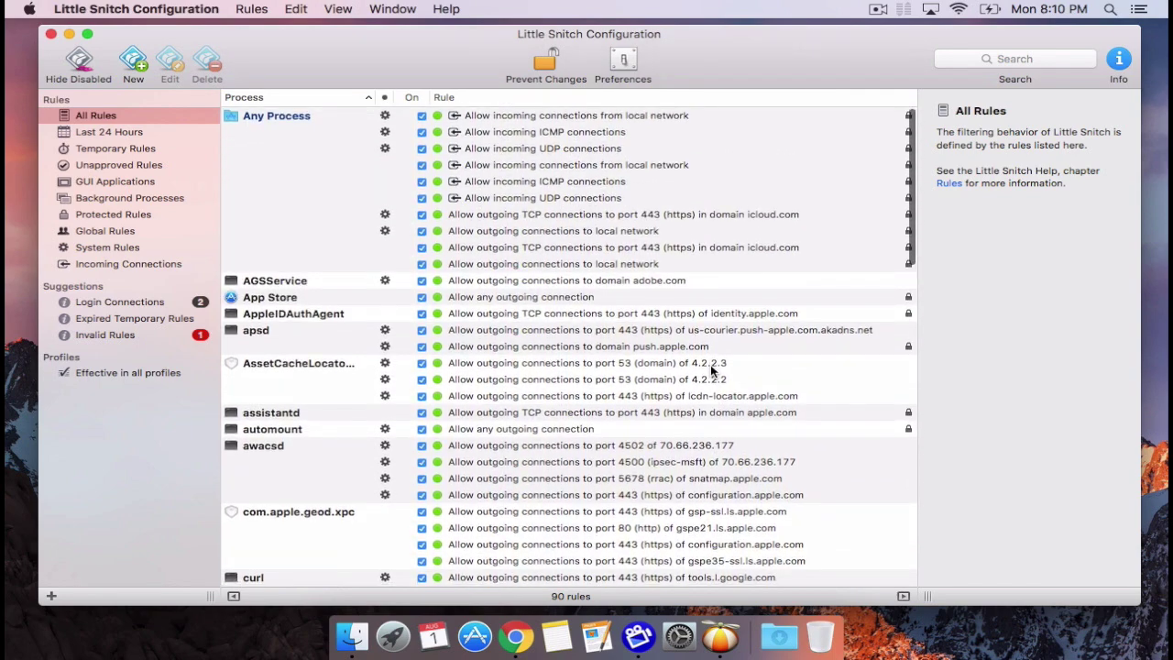
pyautogui.scroll(-5, 711, 370)
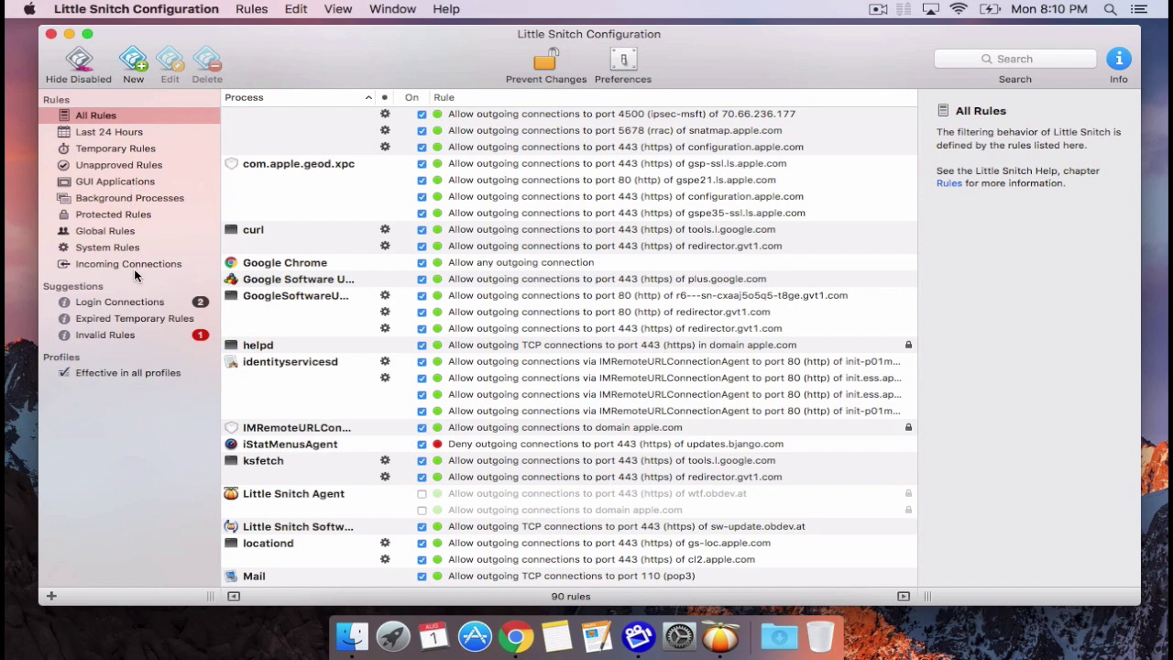
# Delete the invalid openvpn rule from the Invalid Rules list
pyautogui.click(139, 337)
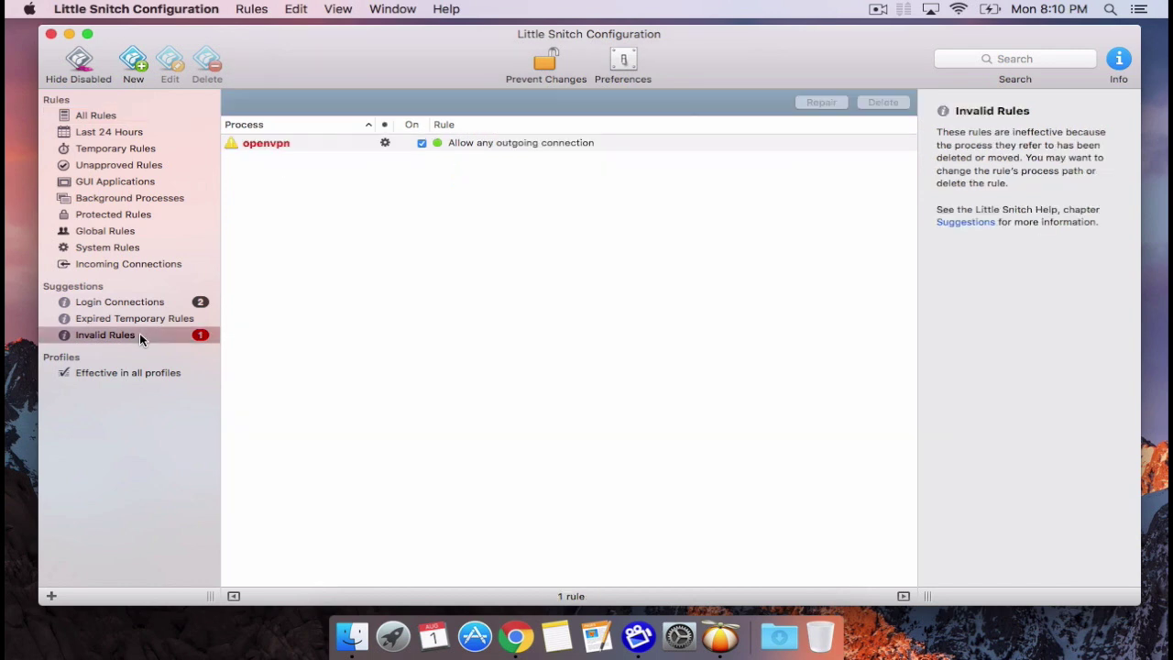
pyautogui.click(295, 144)
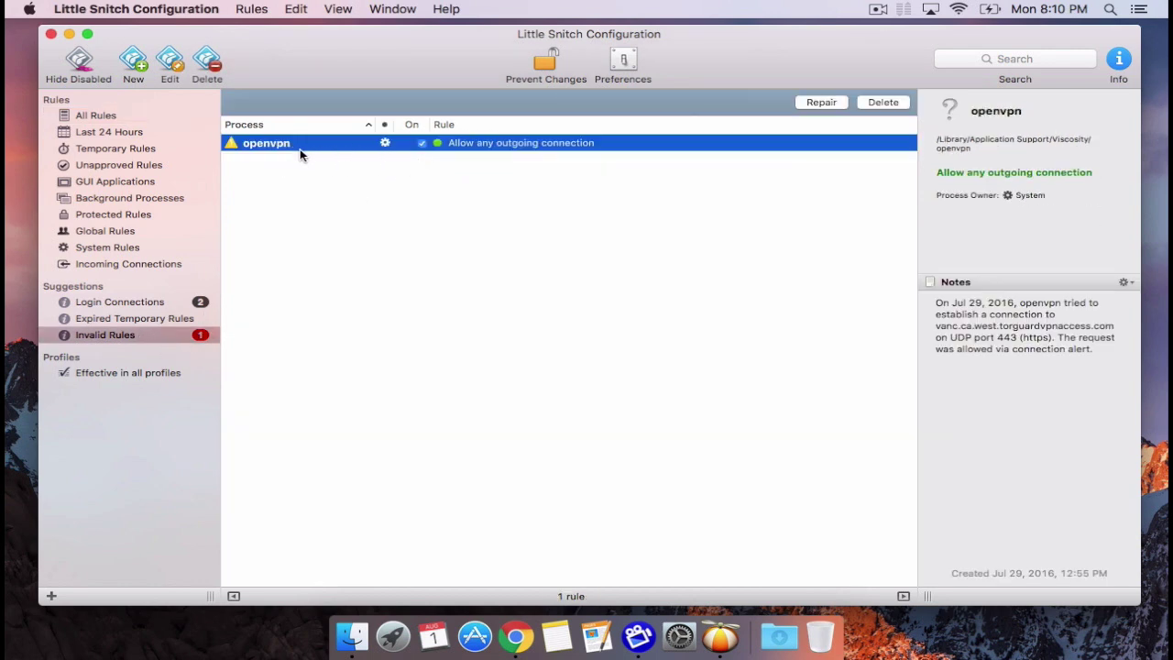
pyautogui.press('BackSpace')
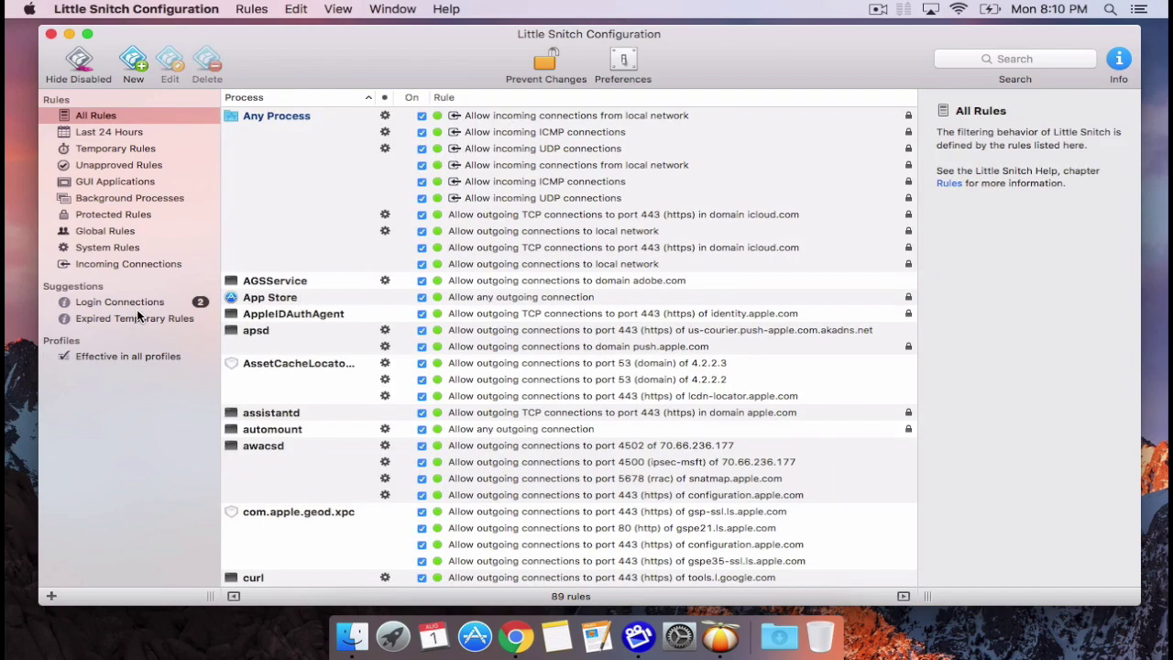
# Select Google Chrome's rule in All Rules and bring up its context menu
pyautogui.scroll(-6, 401, 313)
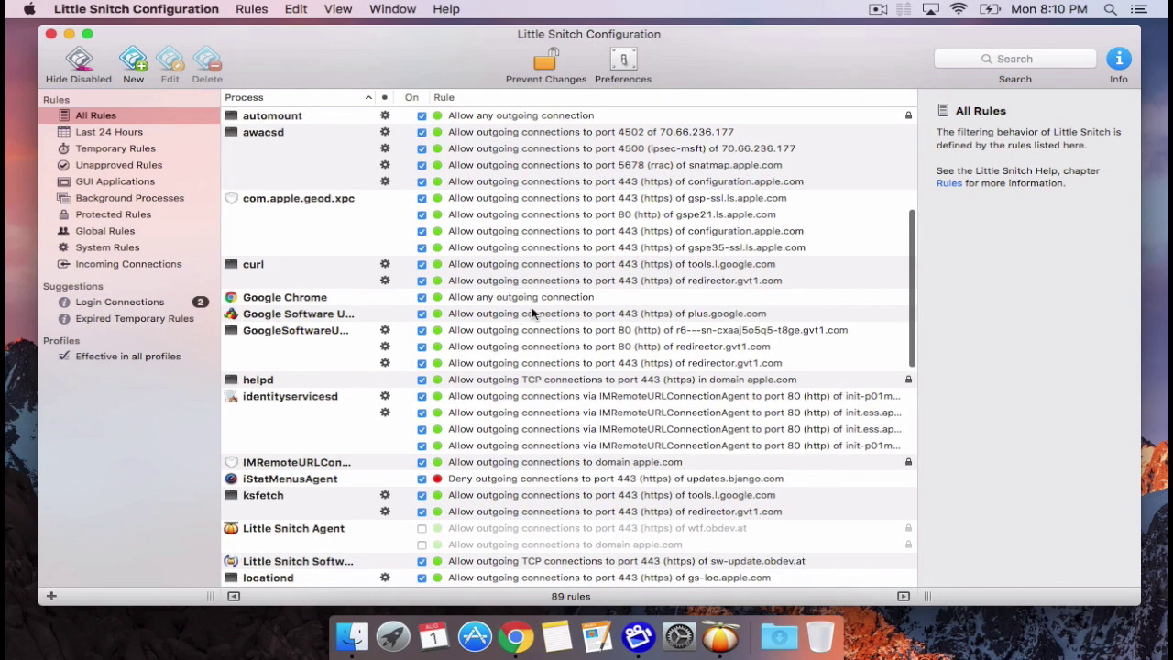
pyautogui.click(527, 297)
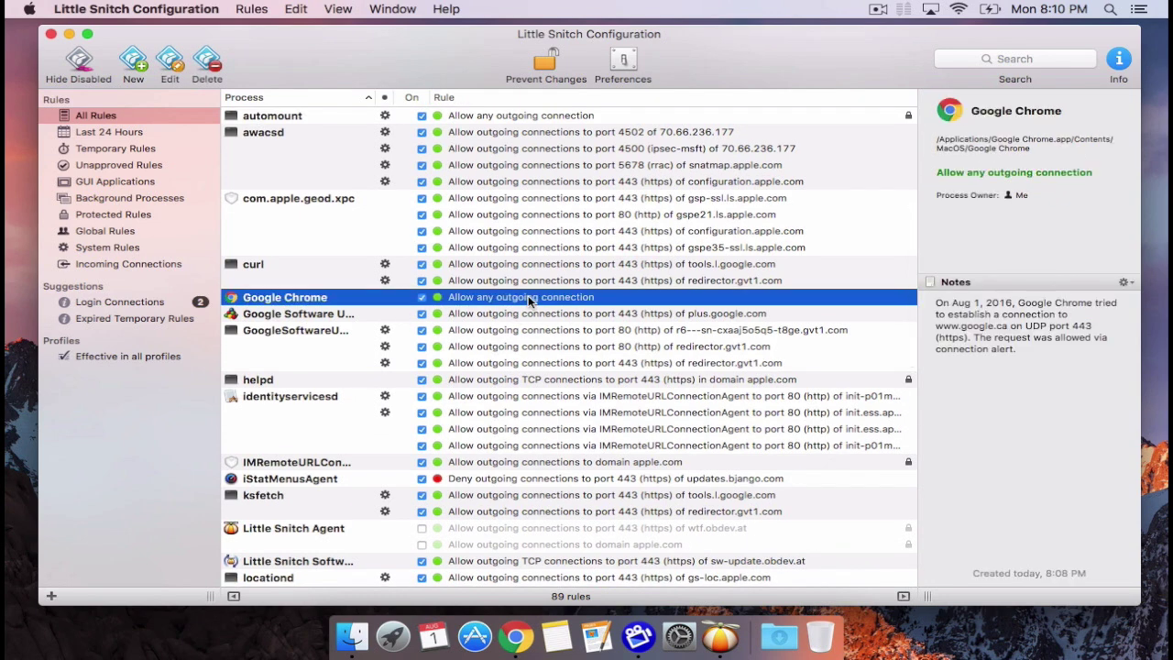
pyautogui.rightClick(528, 299)
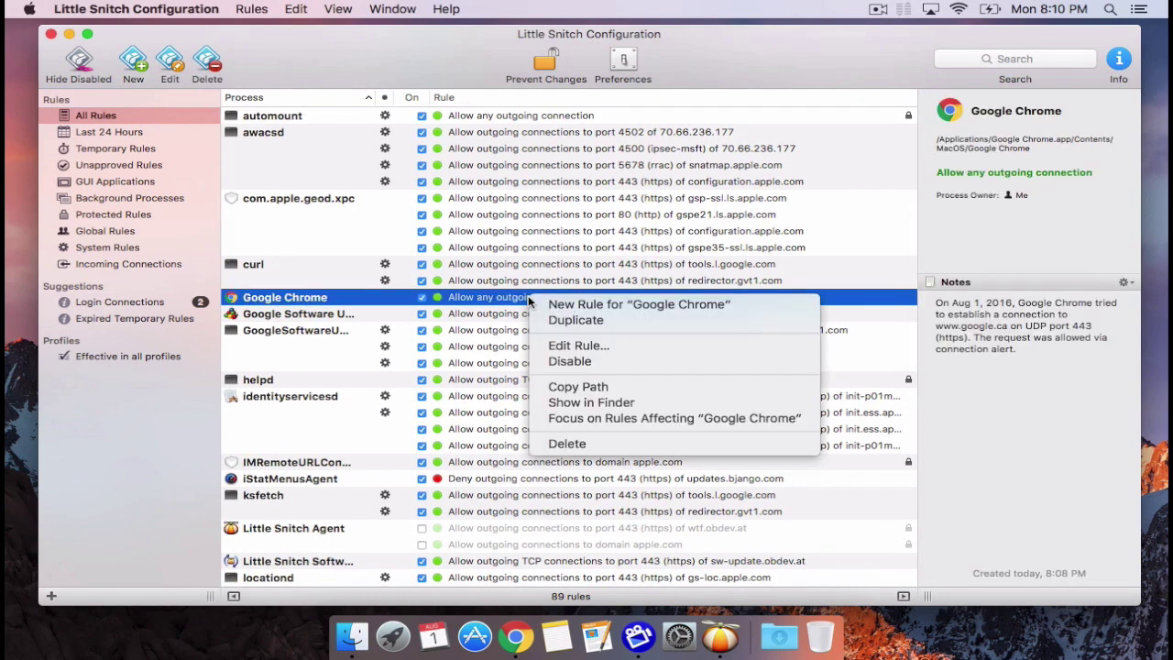
# Change Google Chrome's rule to Deny connections, then bring Chrome back to the front
pyautogui.click(561, 353)
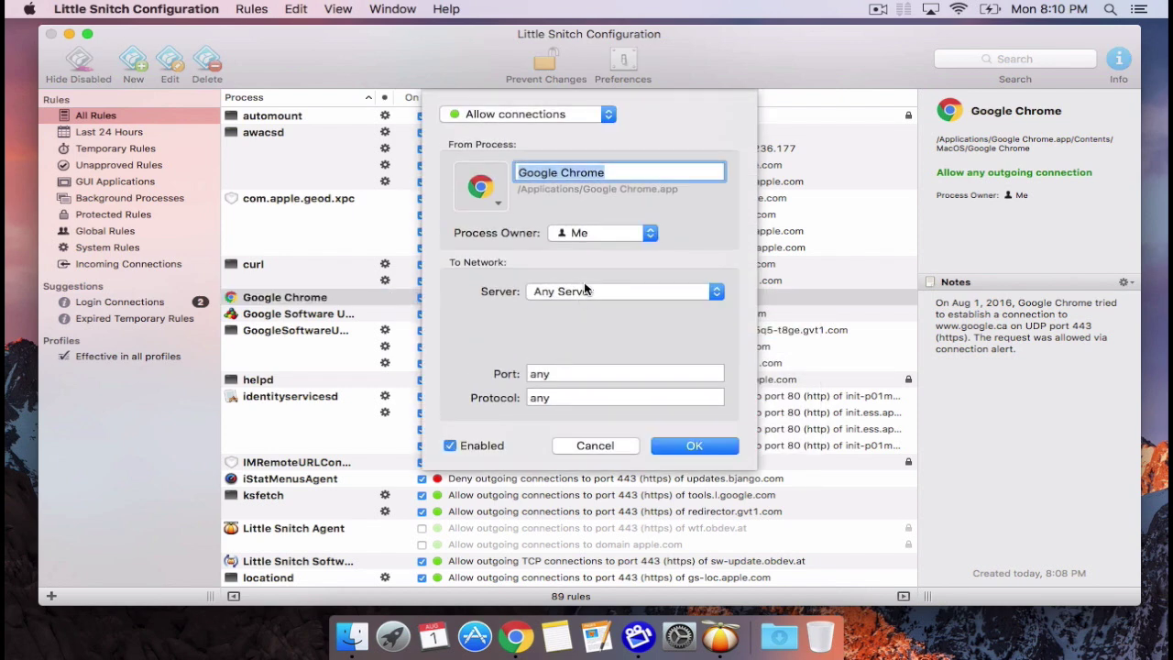
pyautogui.click(589, 107)
pyautogui.click(587, 126)
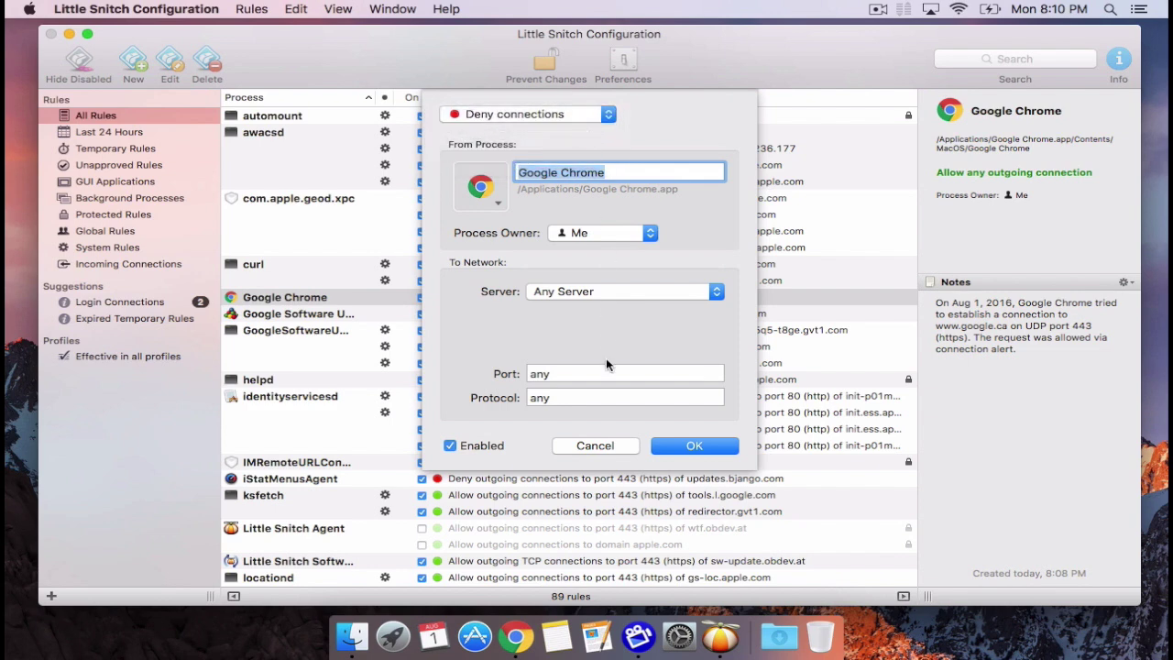
pyautogui.click(688, 445)
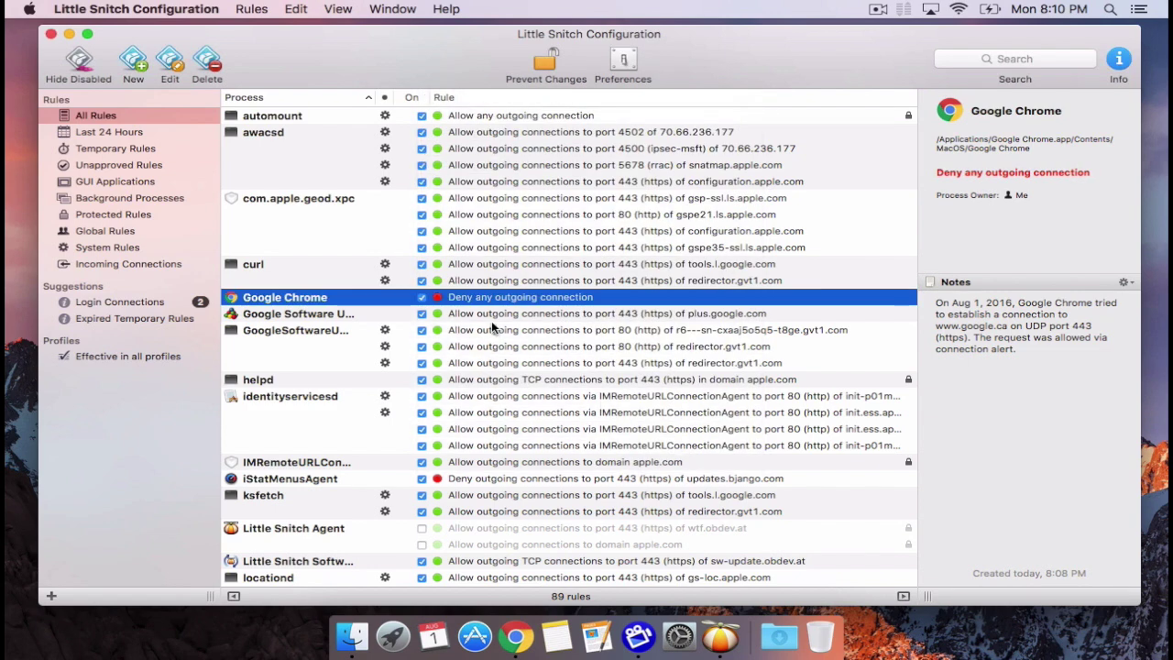
pyautogui.click(516, 623)
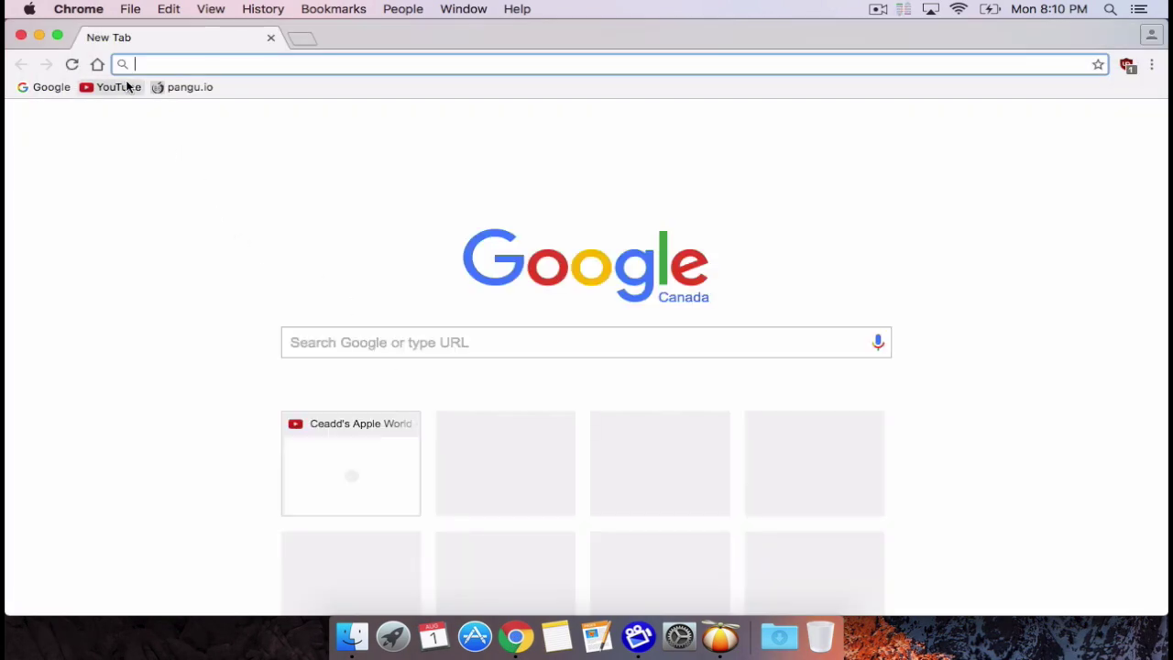
# Load the YouTube bookmark, confirm it fails with ERR_ADDRESS_UNREACHABLE on reload, then close Chrome
pyautogui.click(119, 87)
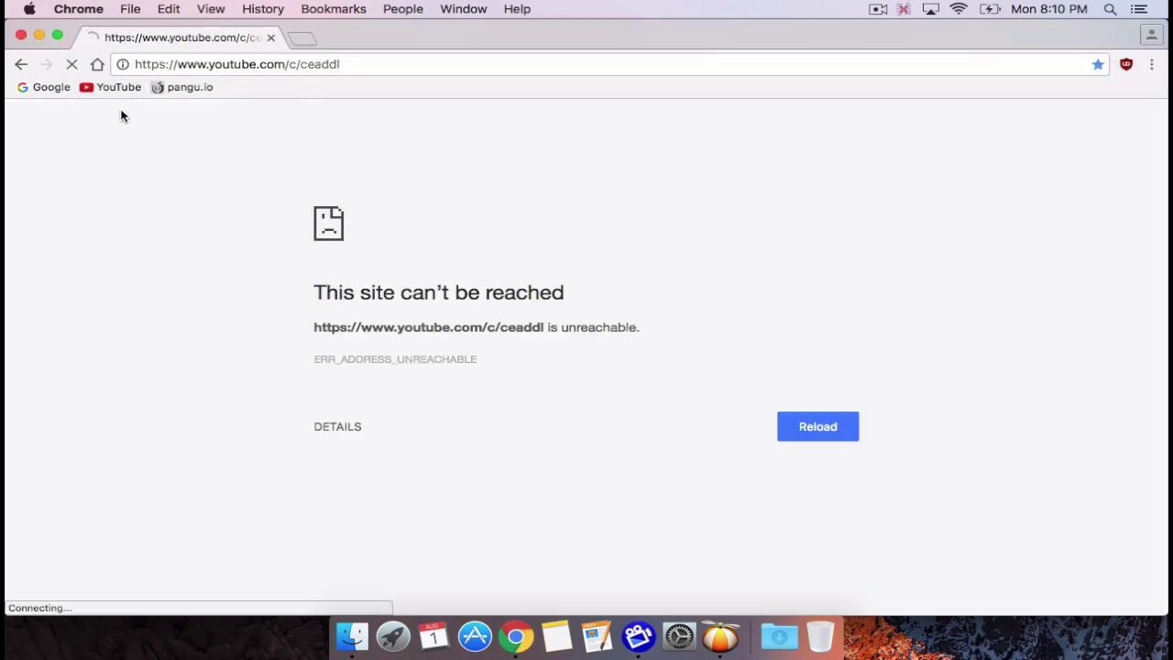
pyautogui.click(115, 92)
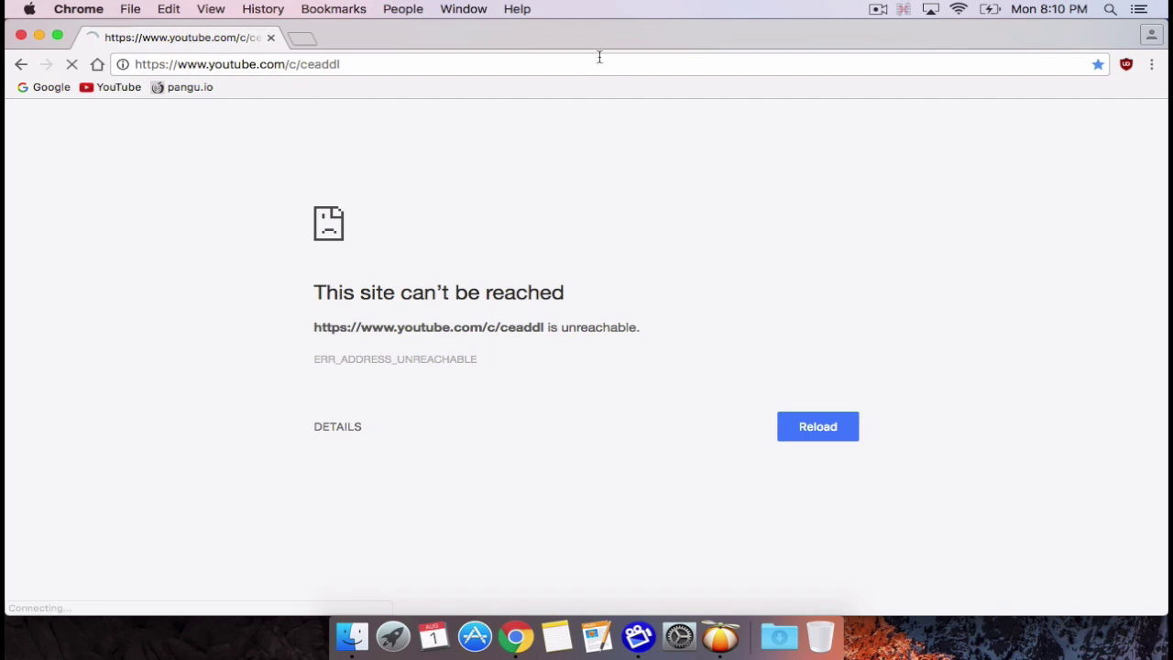
pyautogui.click(819, 434)
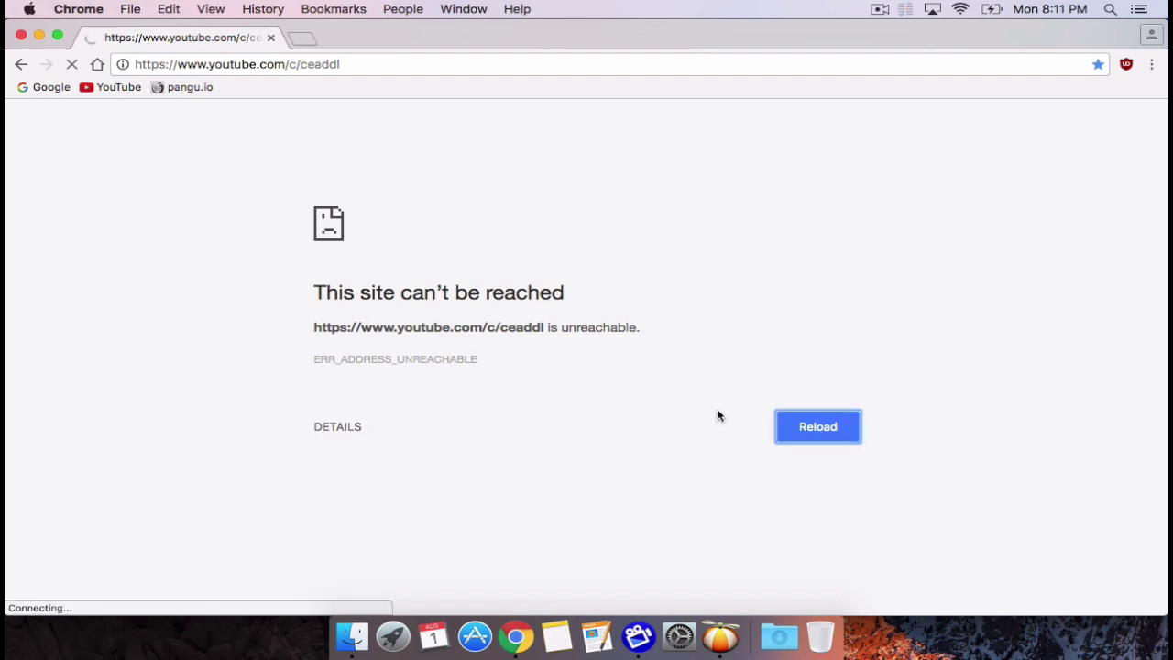
pyautogui.click(22, 35)
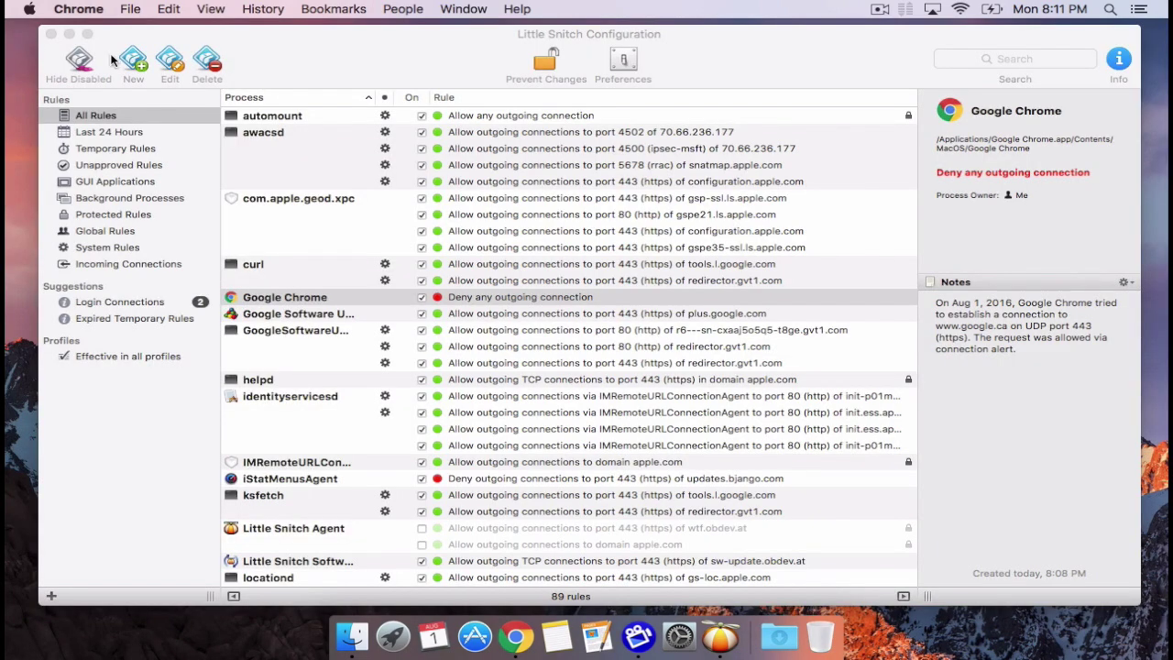
# Edit the Google Chrome rule, switching Deny connections back to Allow connections
pyautogui.rightClick(519, 298)
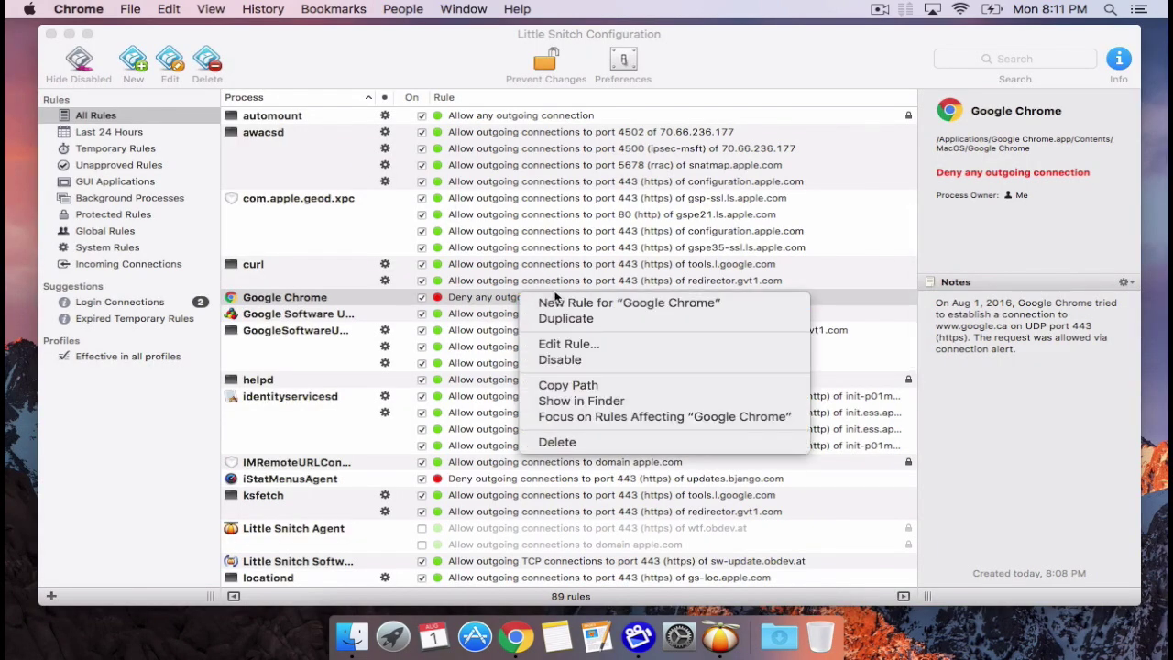
pyautogui.click(562, 344)
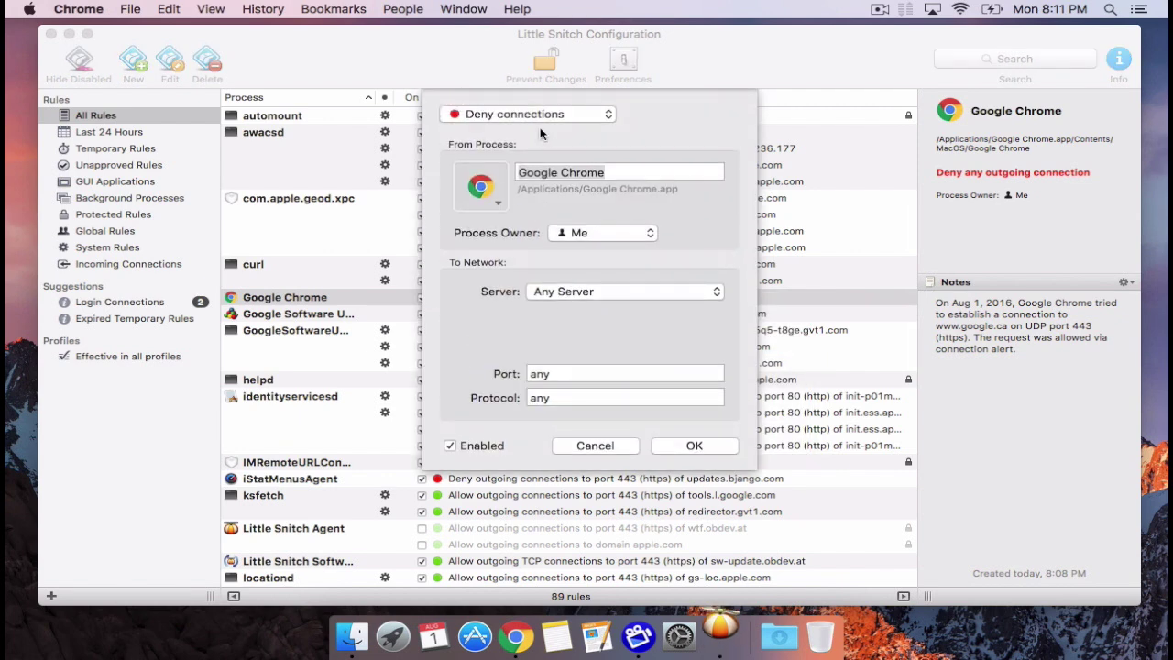
pyautogui.click(535, 114)
pyautogui.click(513, 97)
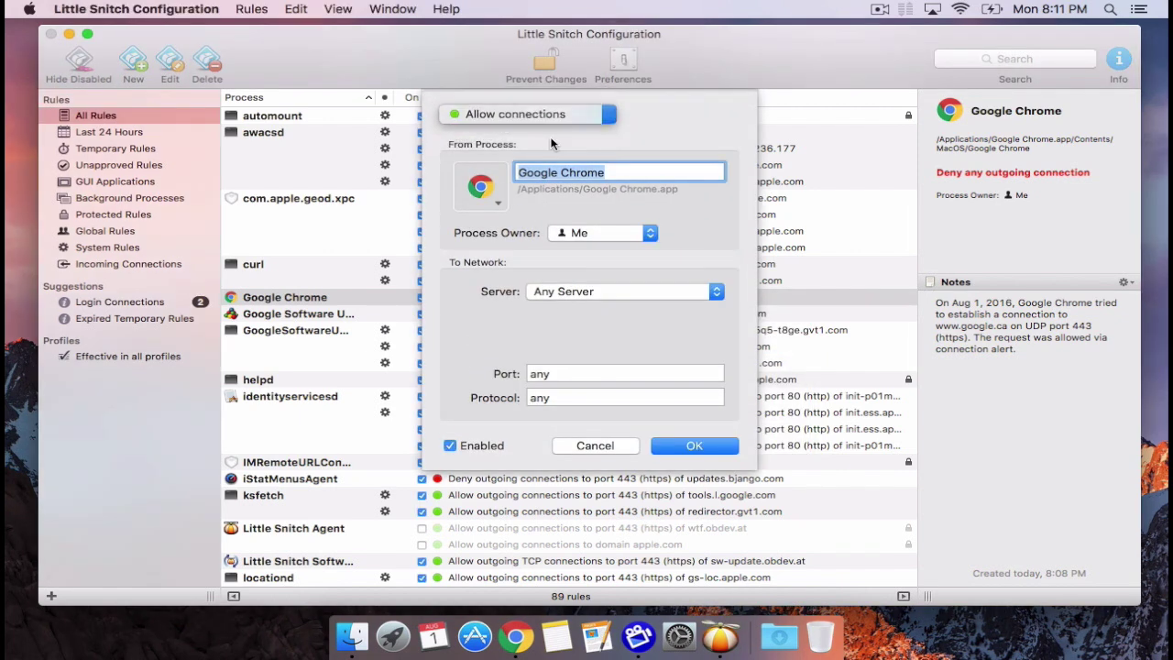
pyautogui.click(685, 446)
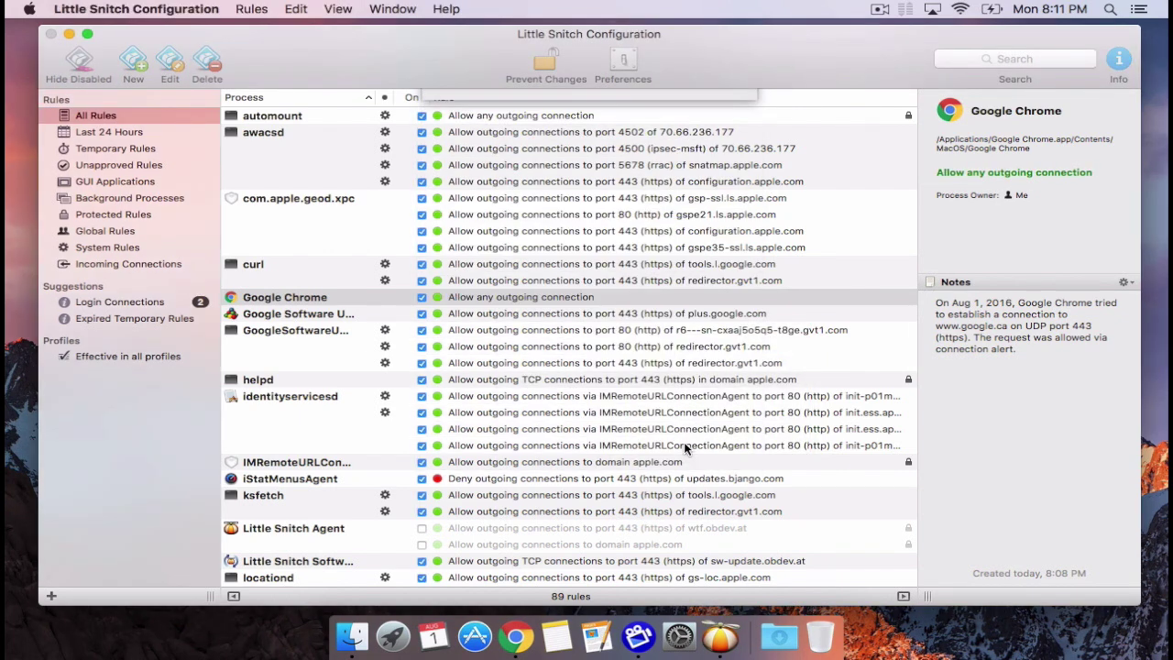
# In Chrome, open the YouTube channel's Videos tab and play the newest jailbreak upload
pyautogui.click(515, 639)
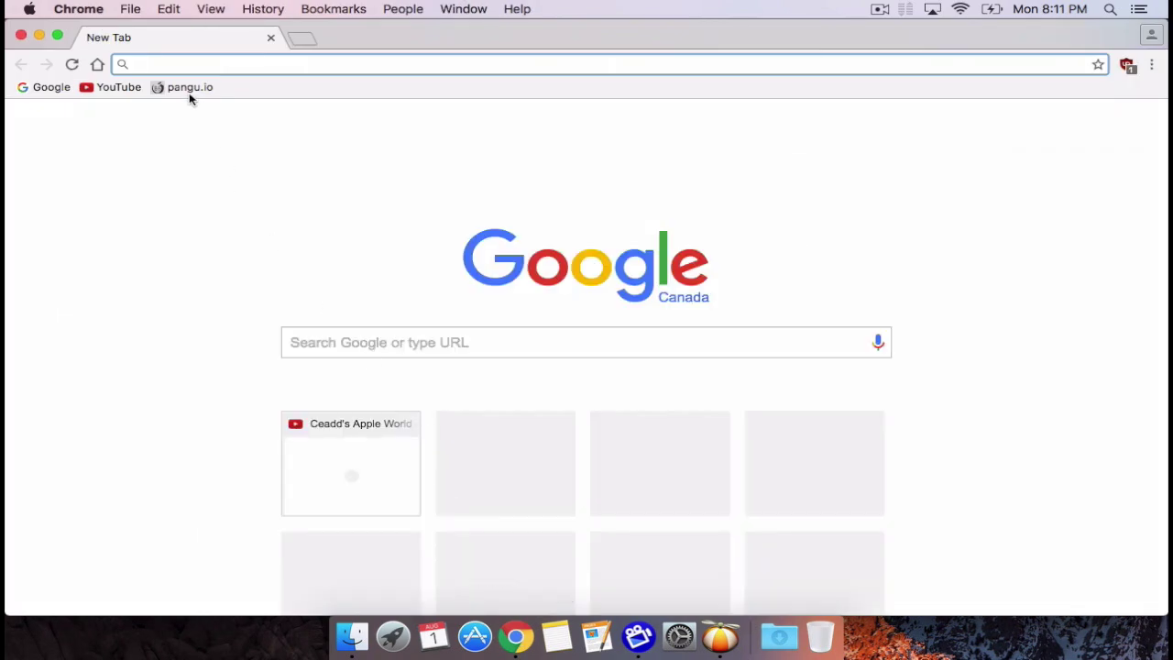
pyautogui.click(122, 88)
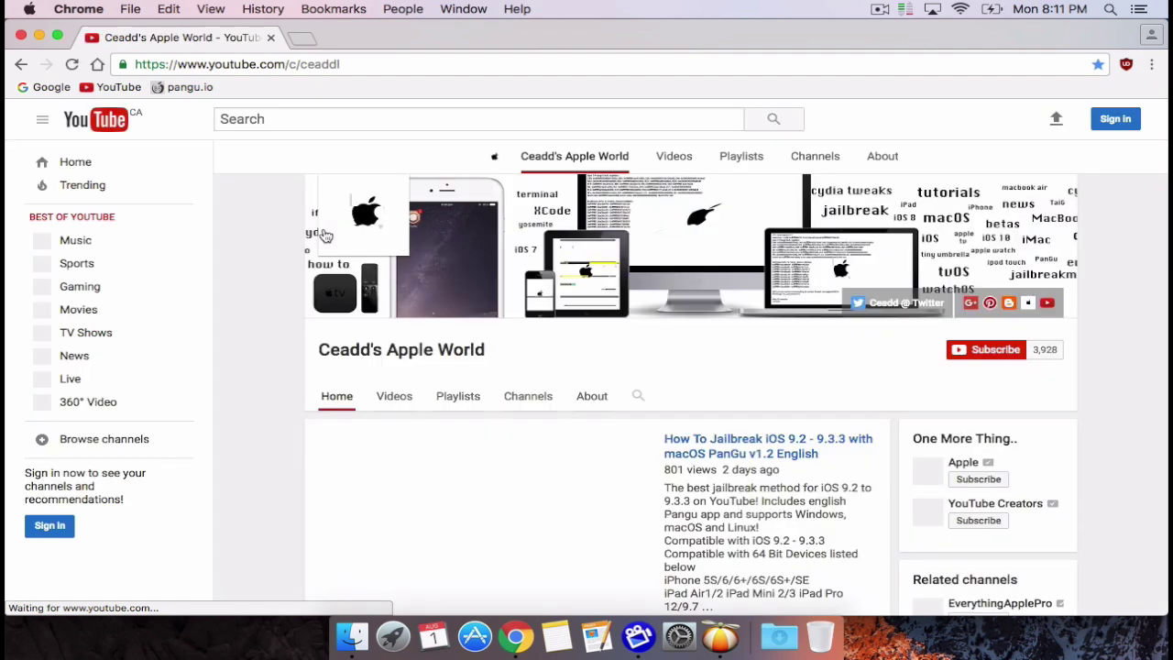
pyautogui.scroll(-1, 477, 289)
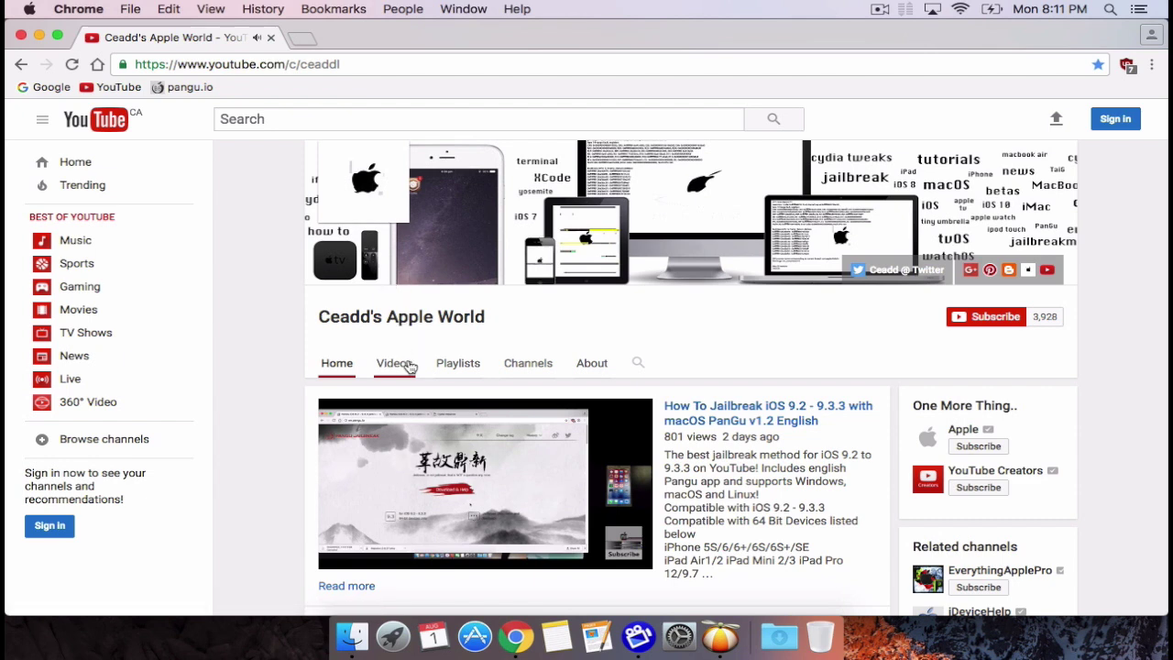
pyautogui.click(394, 364)
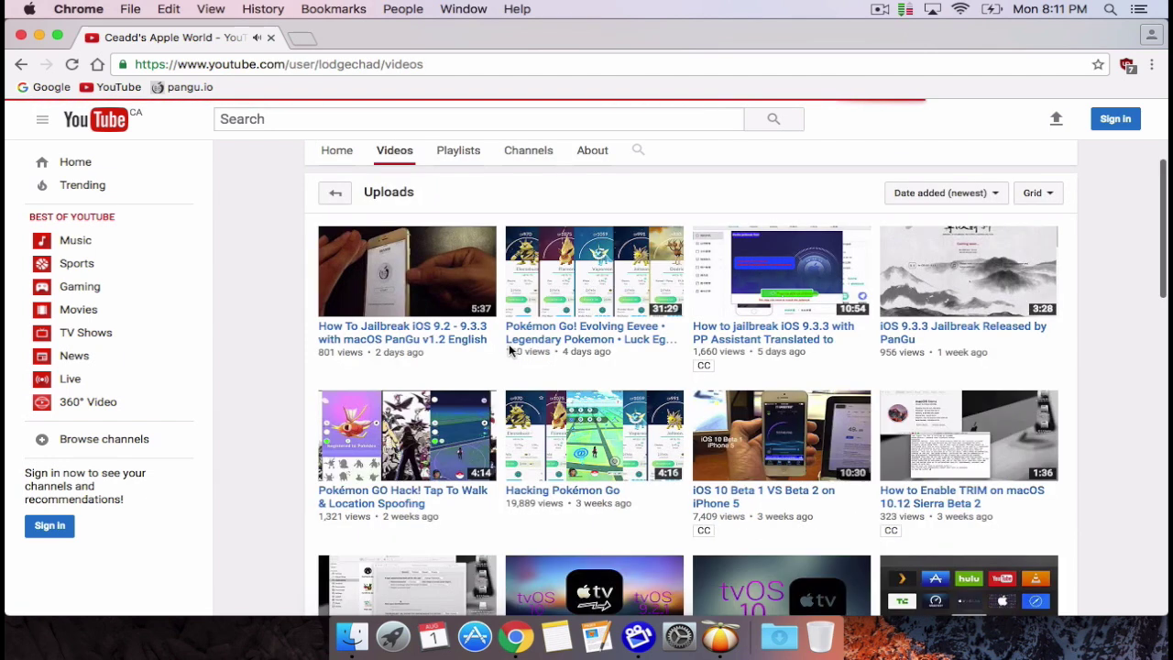
pyautogui.click(456, 340)
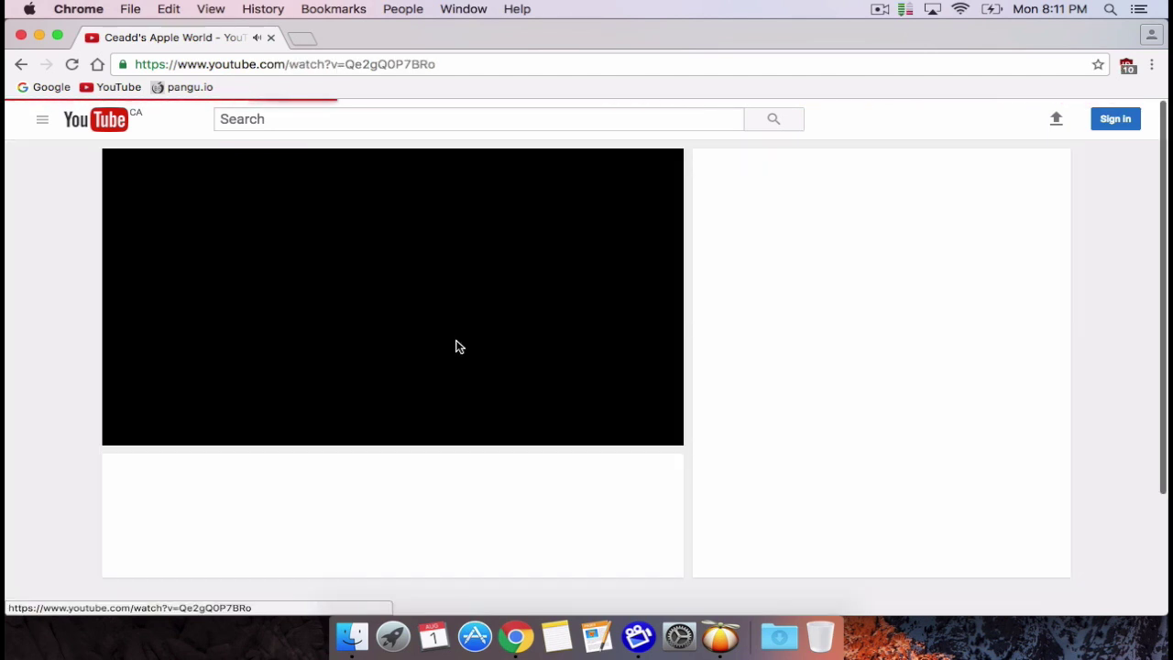
# Set the video quality to 1080p and bring up Little Snitch's network monitor
pyautogui.click(590, 438)
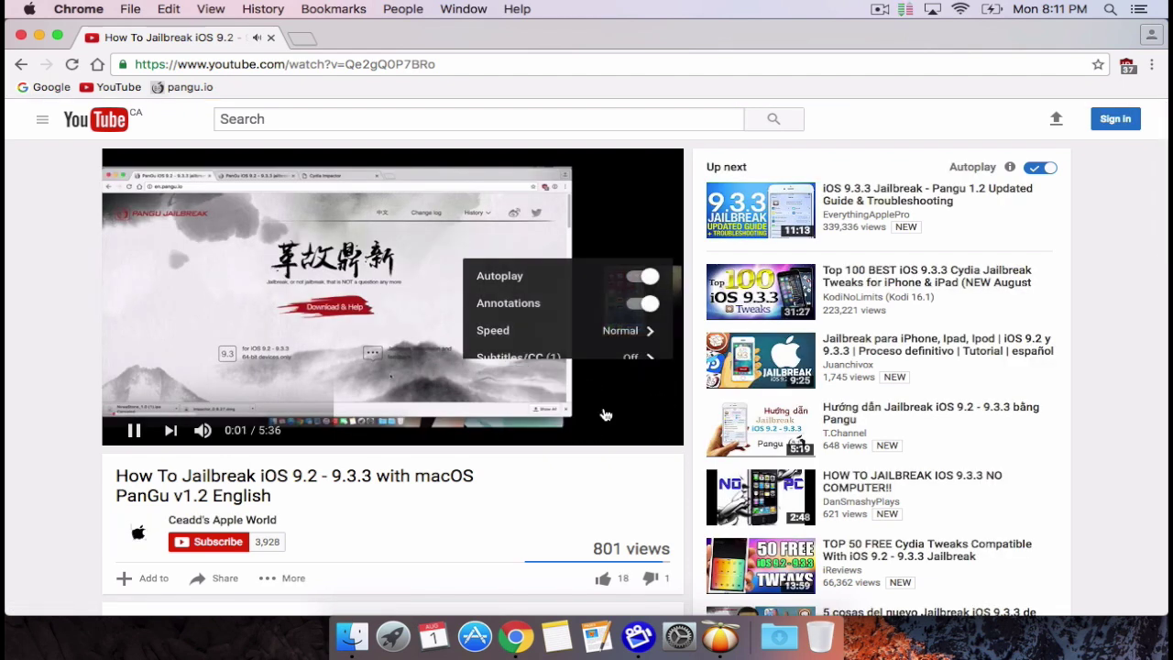
pyautogui.click(605, 383)
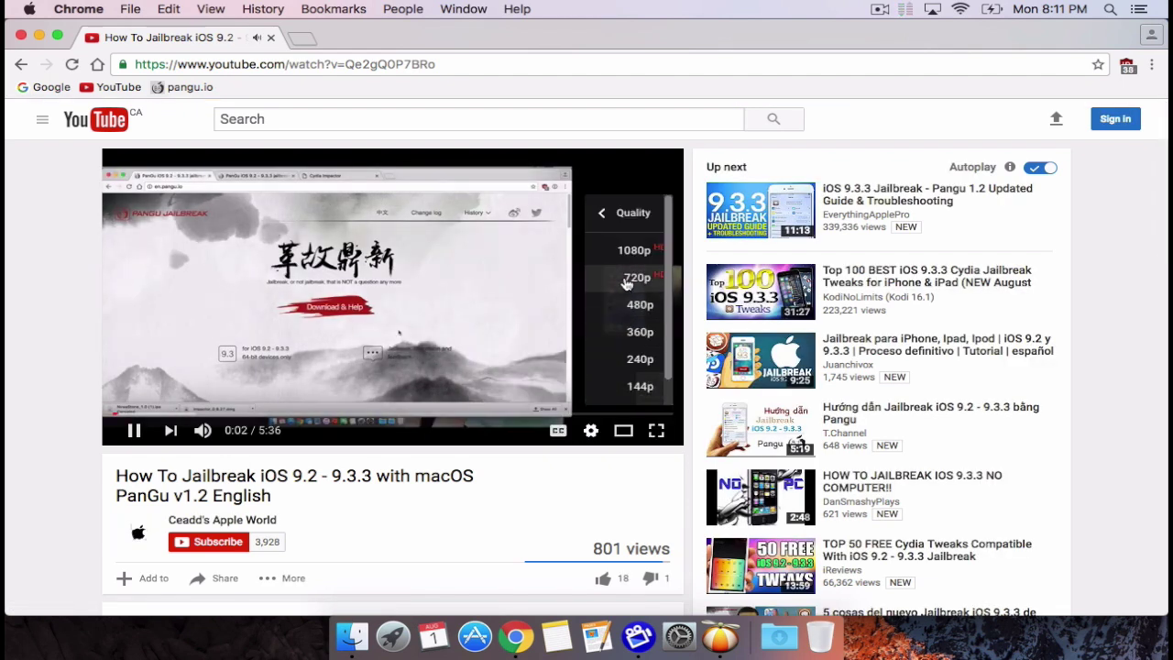
pyautogui.click(637, 250)
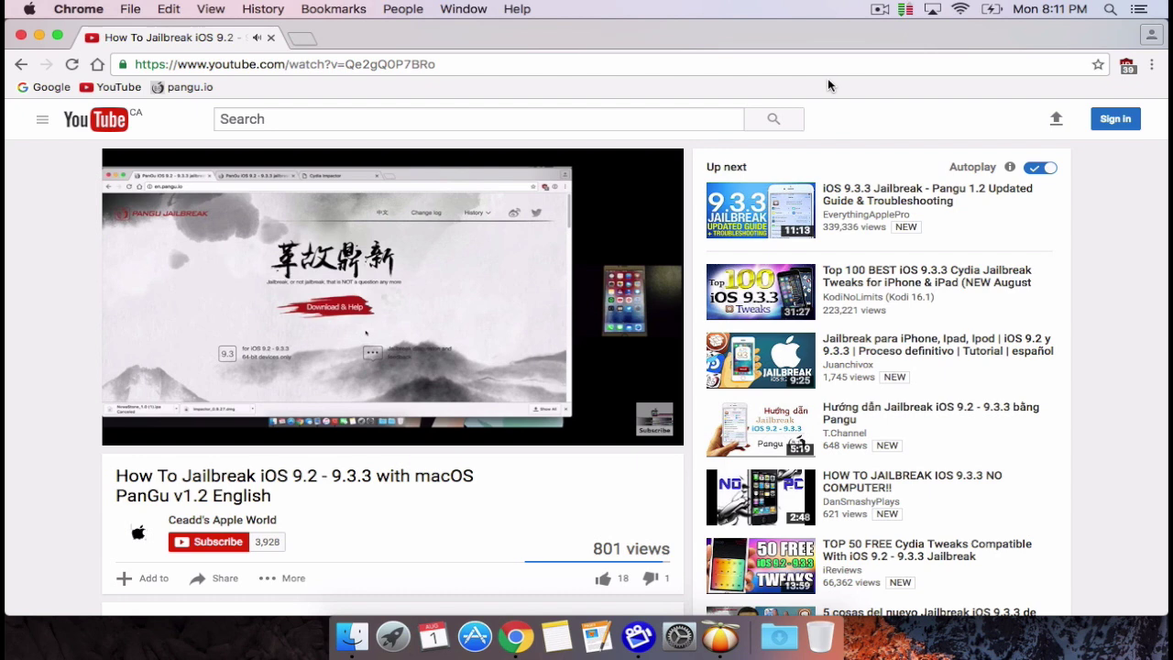
pyautogui.click(907, 11)
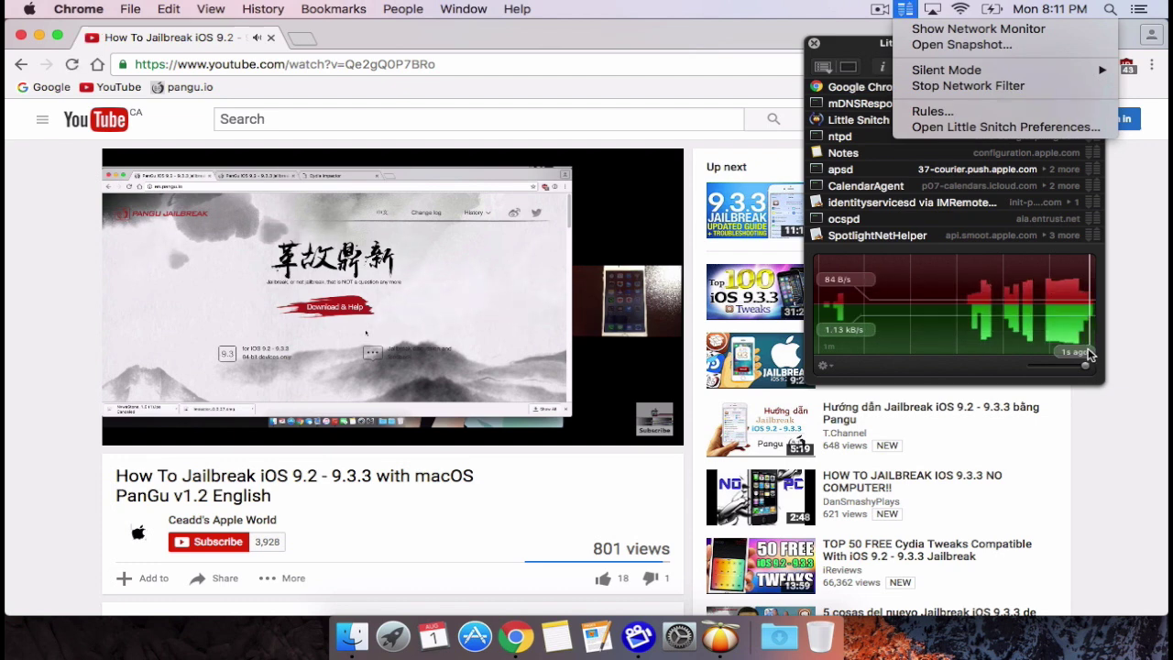
# Expand Google Chrome in the Network Monitor to list all 16 servers and enlarge the window
pyautogui.click(1049, 328)
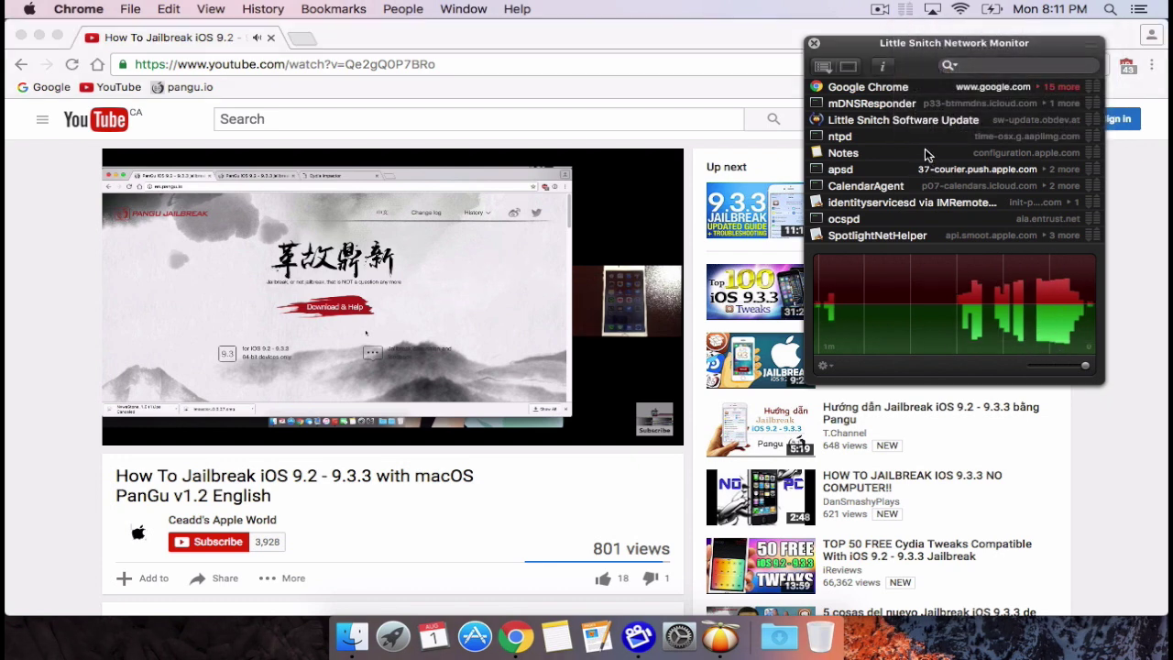
pyautogui.click(1040, 87)
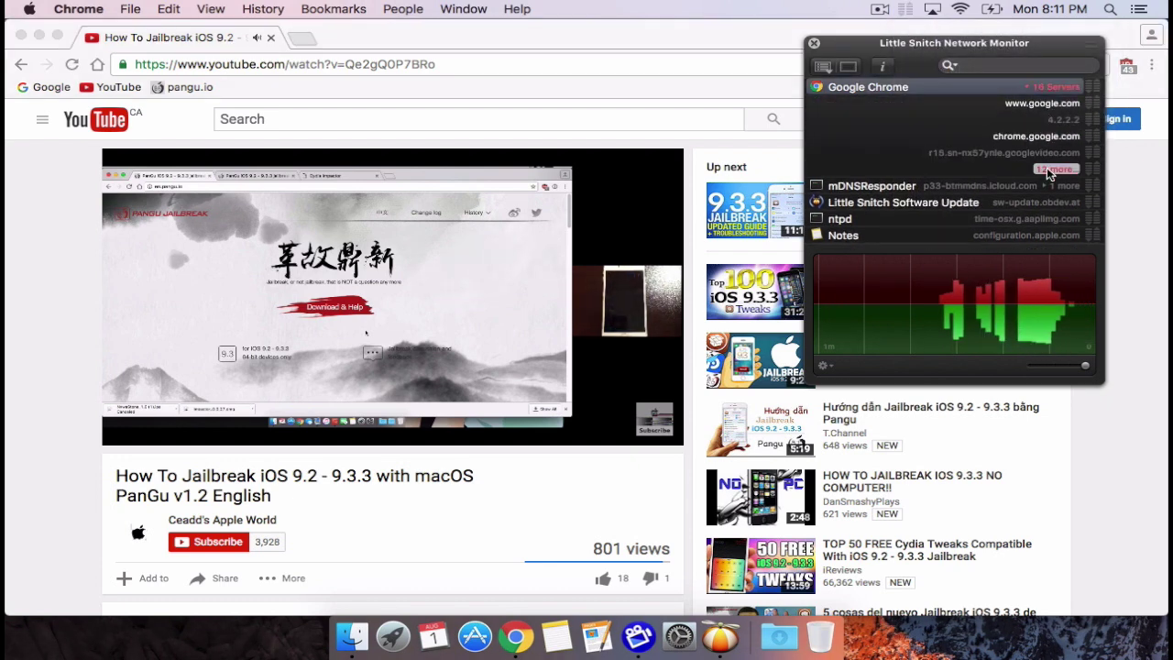
pyautogui.click(1054, 169)
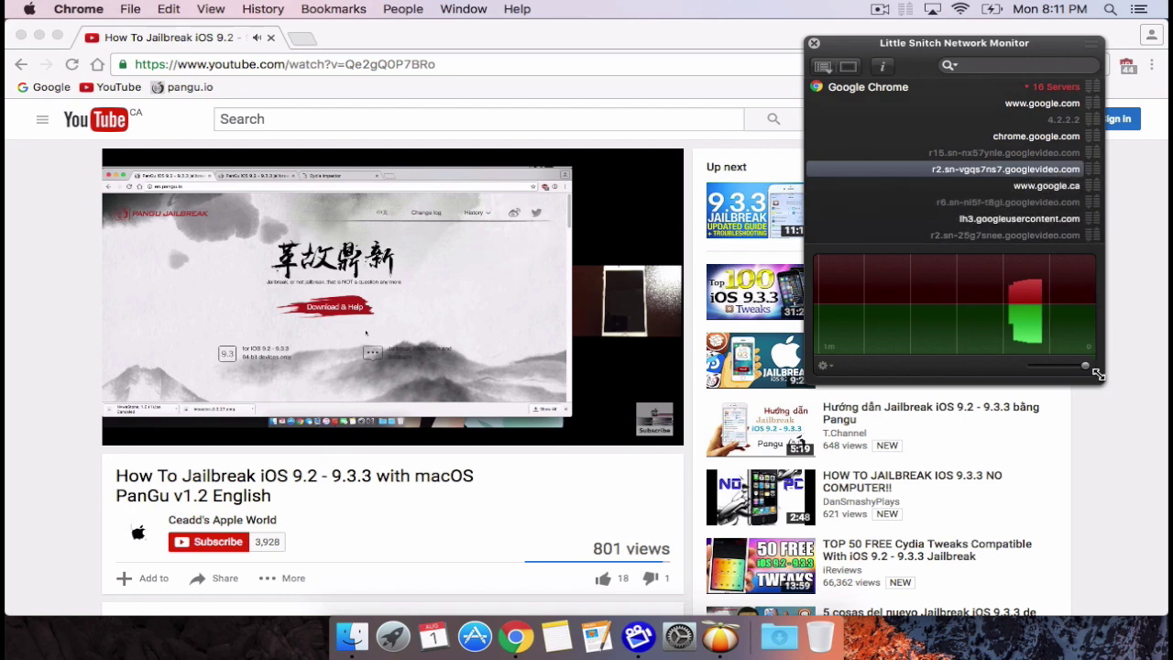
pyautogui.moveTo(1097, 376); pyautogui.dragTo(1163, 595)
# Jump the video to 4:27, move the network monitor further left, and close Chrome
pyautogui.moveTo(870, 541)
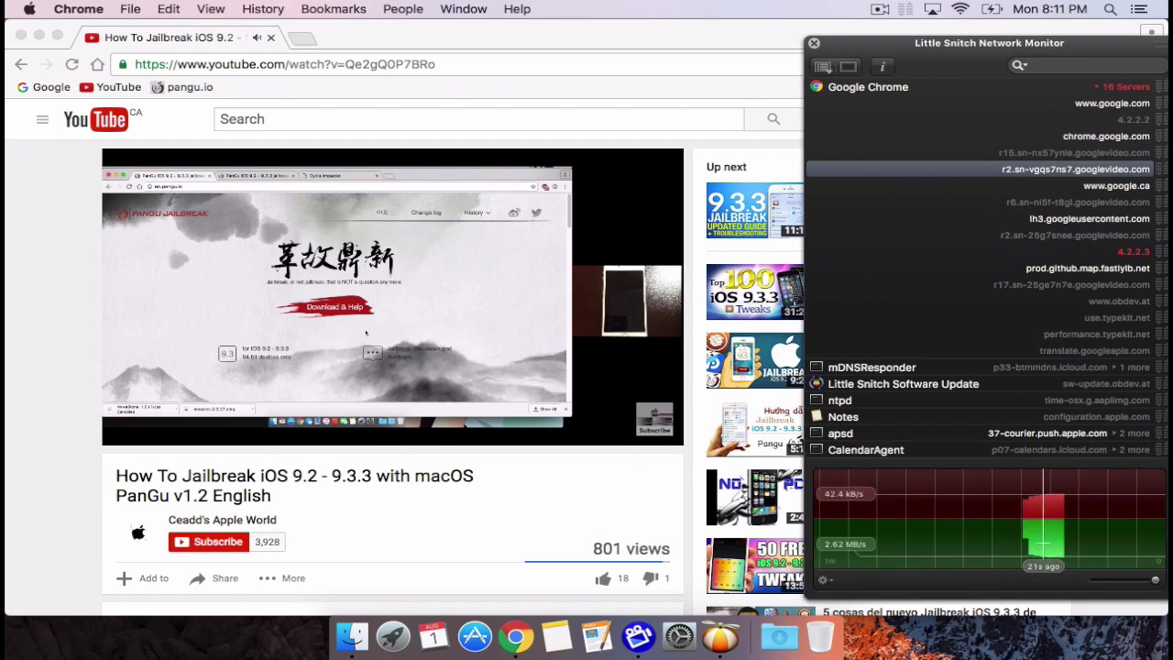
pyautogui.click(449, 403)
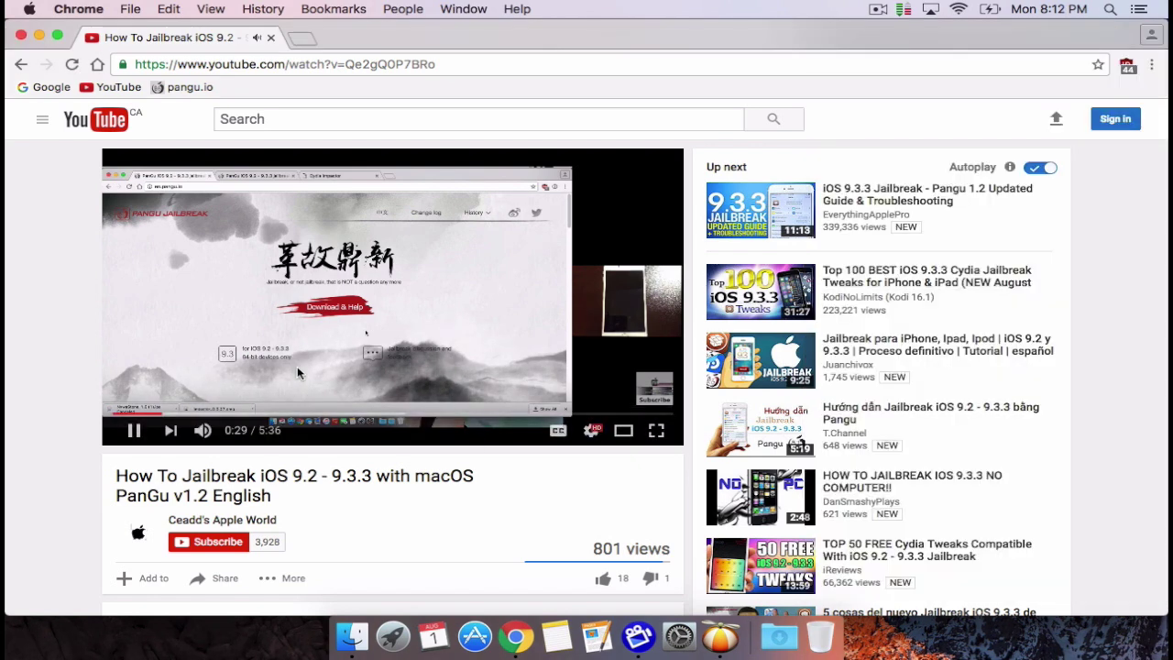
pyautogui.click(557, 413)
pyautogui.click(906, 9)
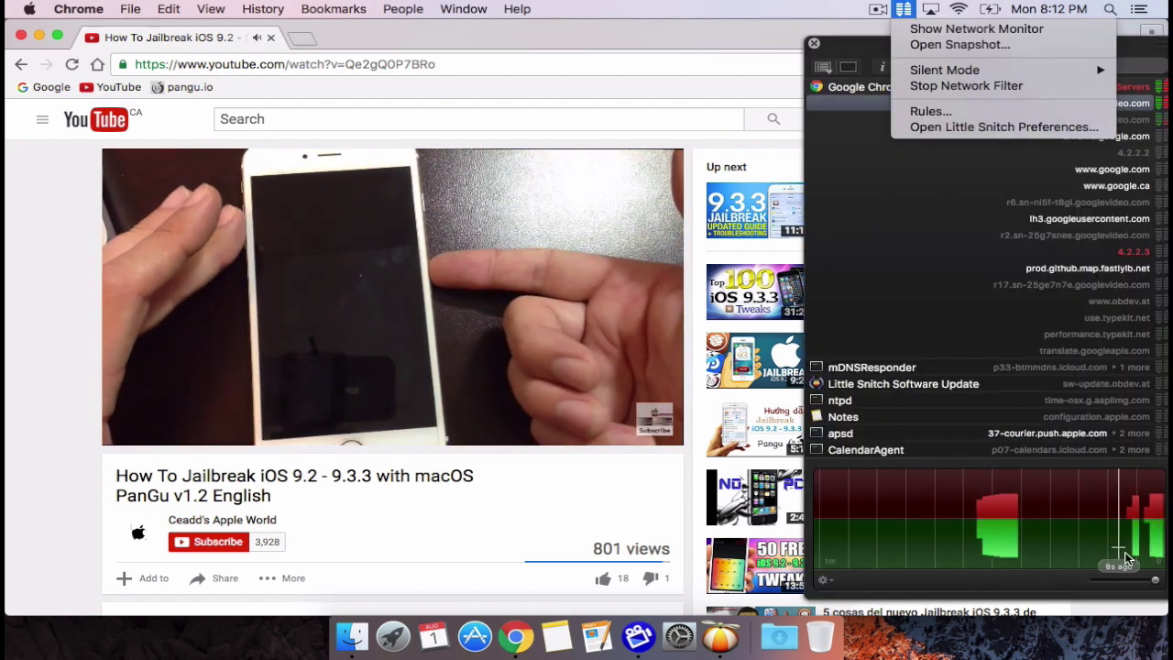
pyautogui.moveTo(1153, 564)
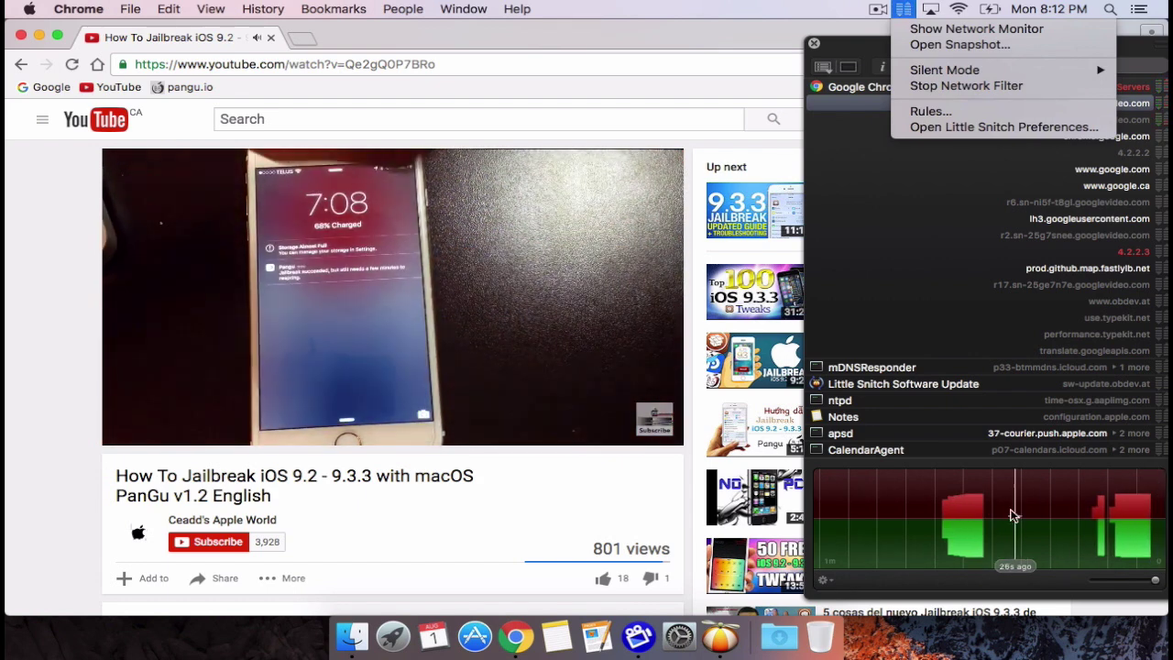
pyautogui.click(877, 176)
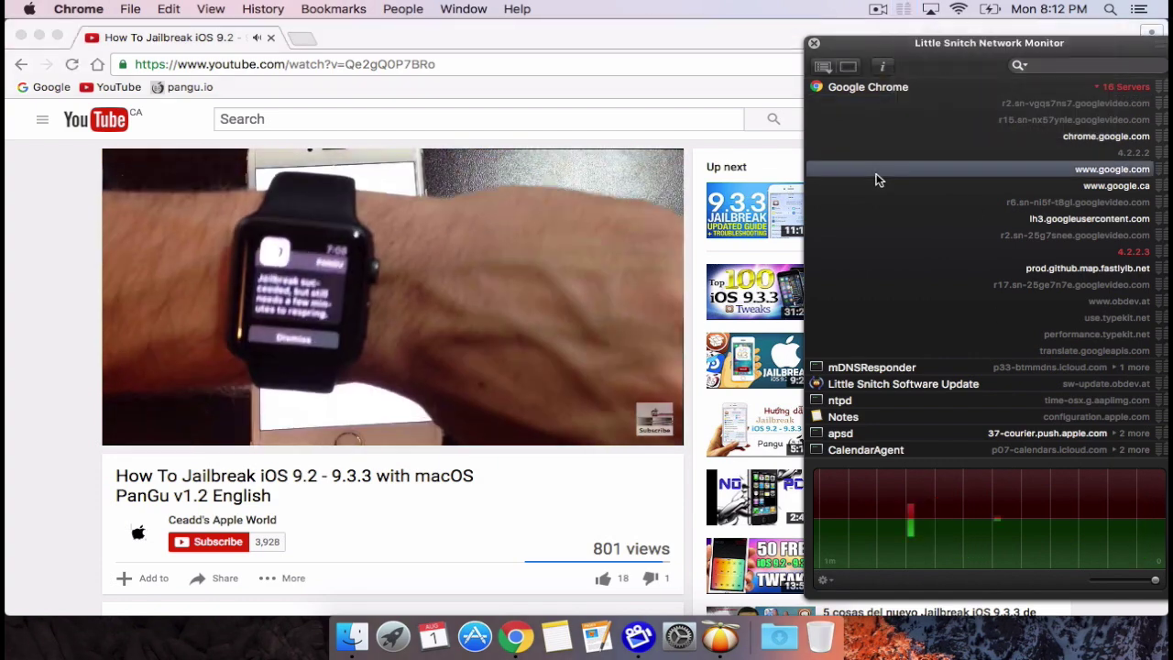
pyautogui.moveTo(940, 44); pyautogui.dragTo(849, 42)
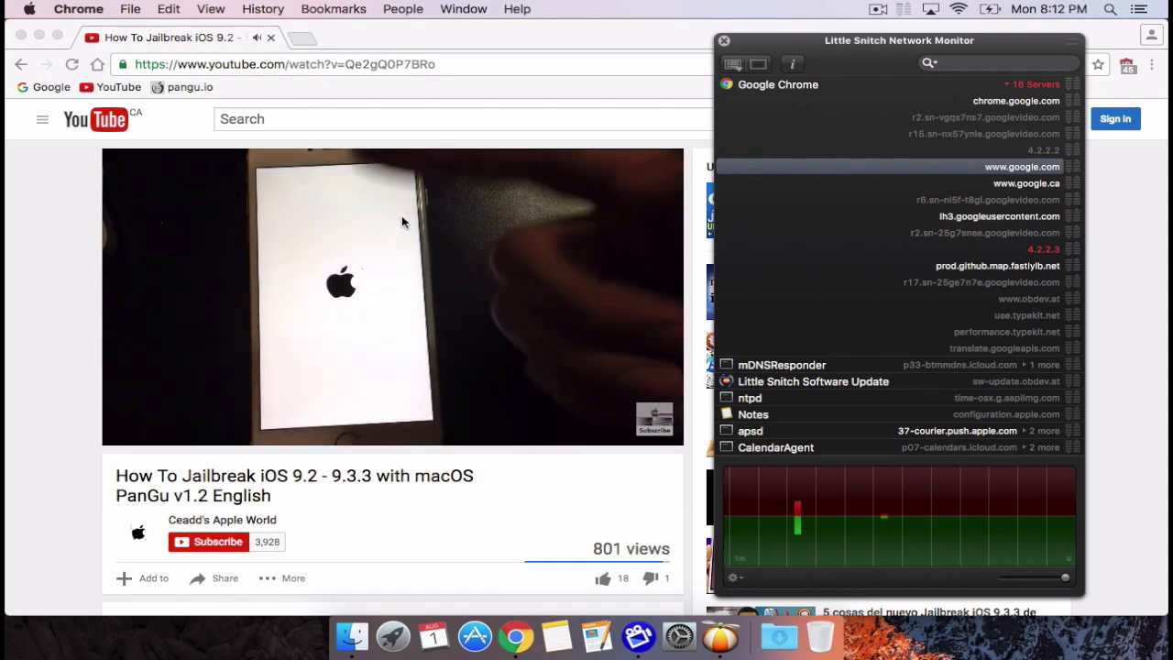
pyautogui.click(22, 39)
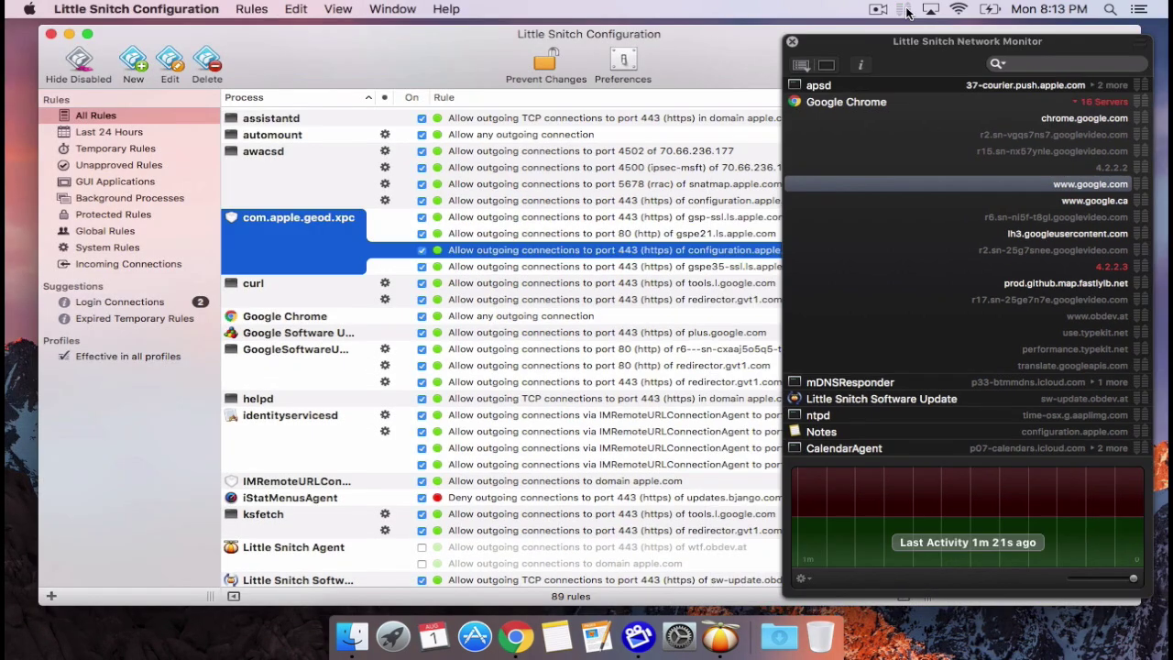
# Open Little Snitch Preferences, then the Welcome to Little Snitch guide's Connection Alert page
pyautogui.click(903, 9)
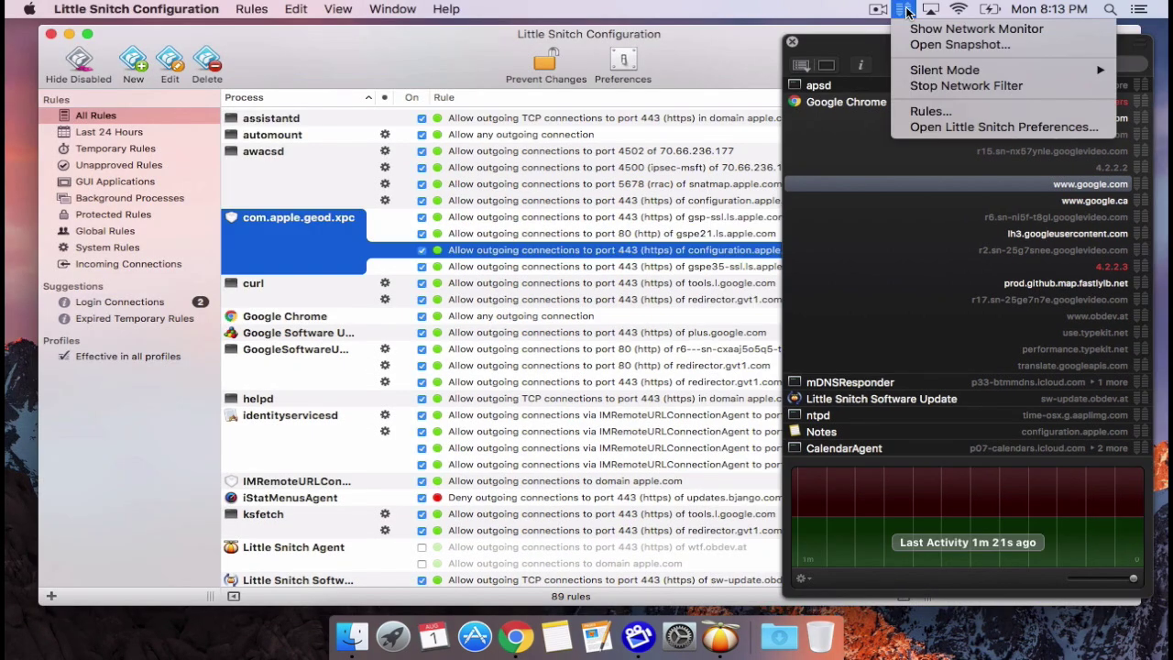
pyautogui.click(931, 125)
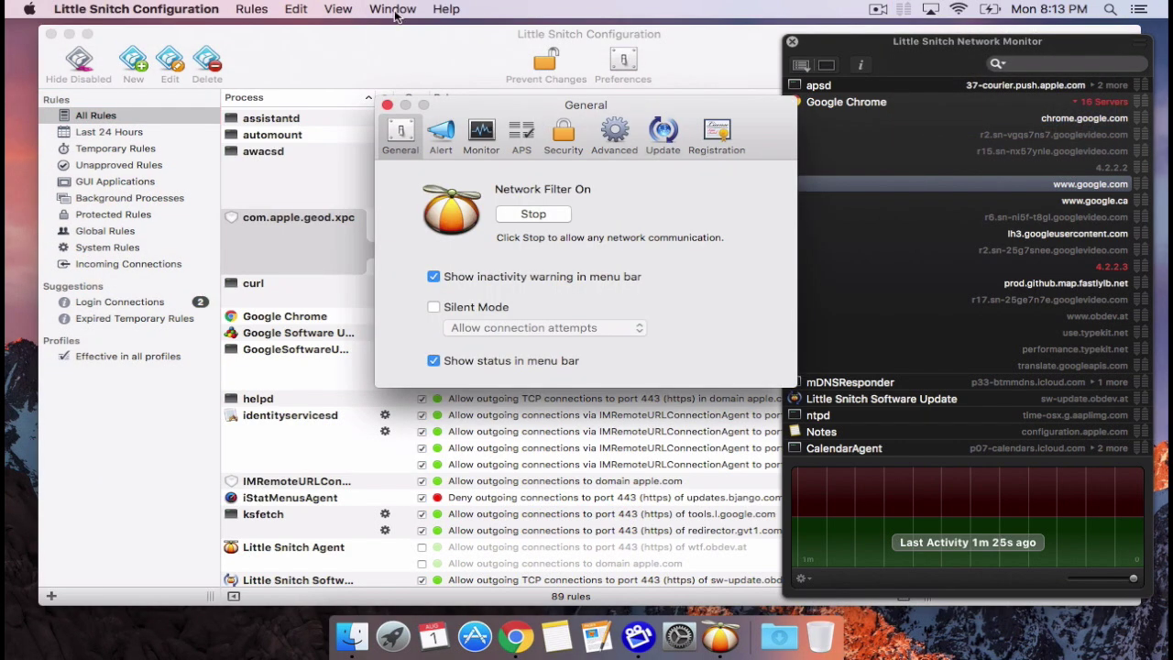
pyautogui.click(393, 9)
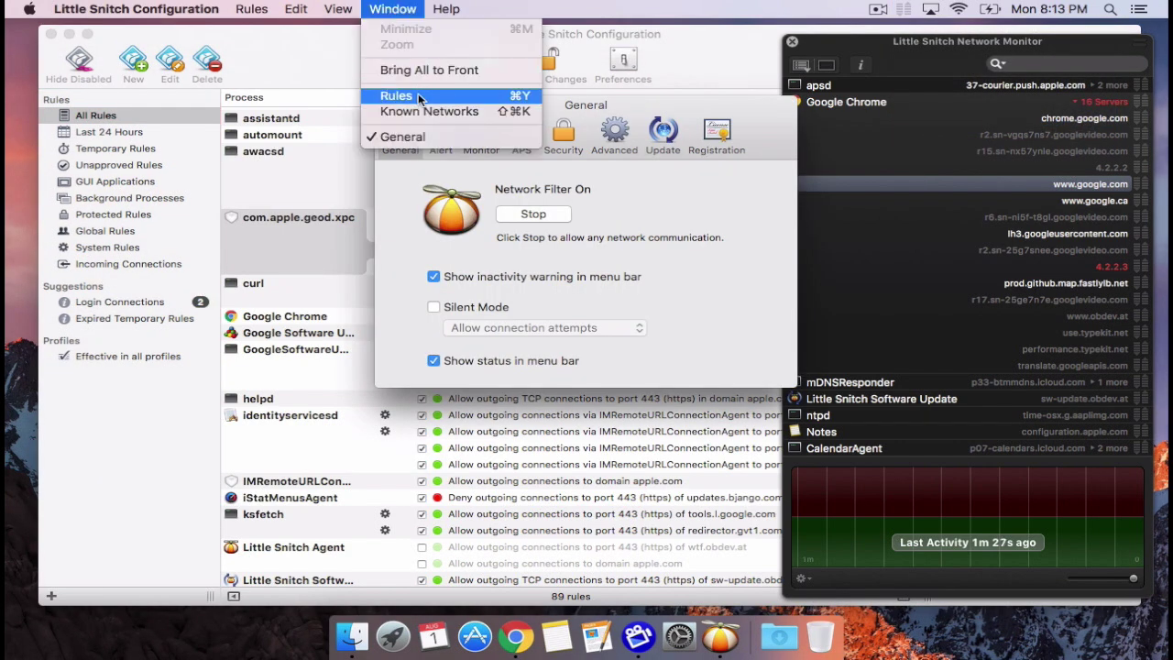
pyautogui.moveTo(446, 9)
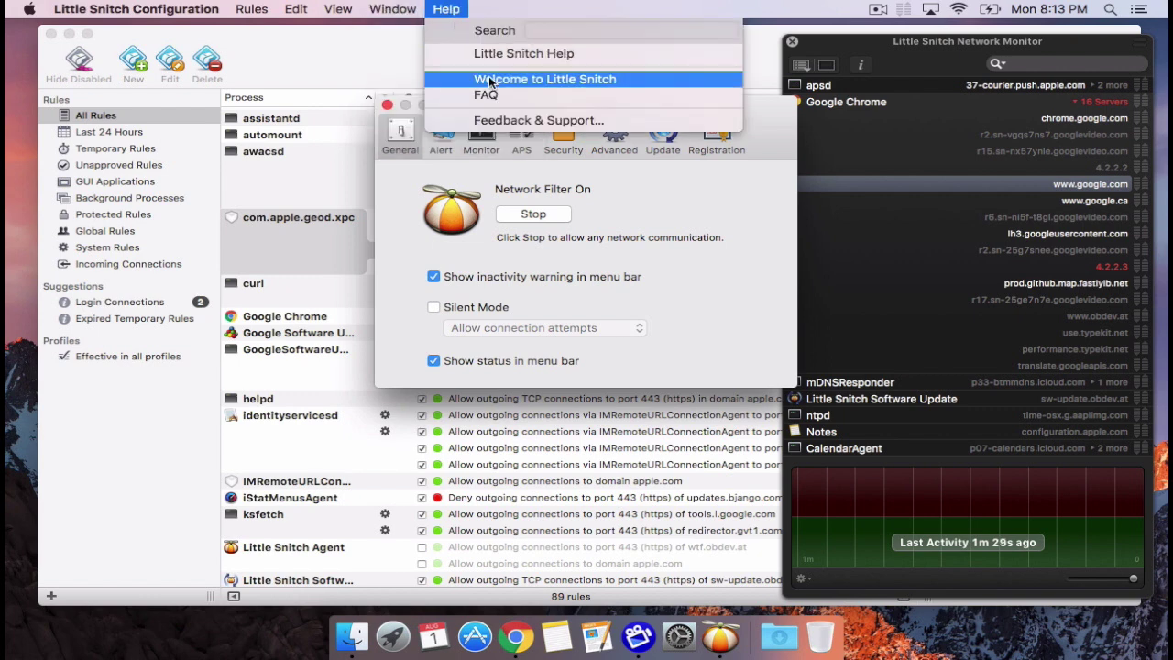
pyautogui.click(492, 77)
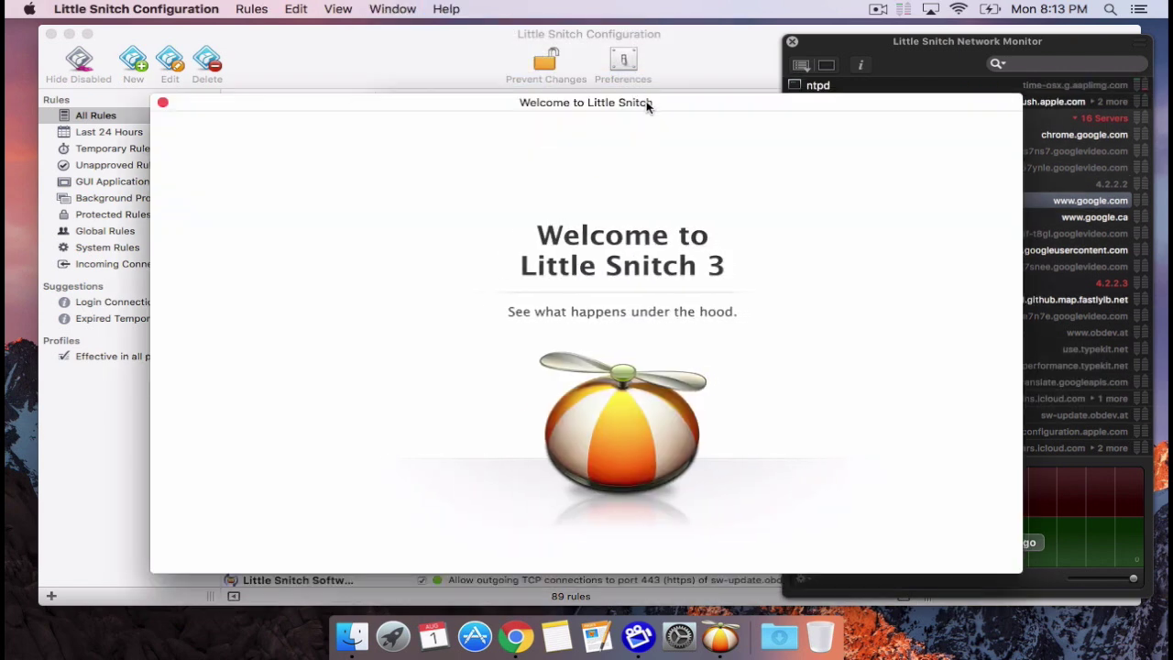
pyautogui.moveTo(647, 102); pyautogui.dragTo(552, 42)
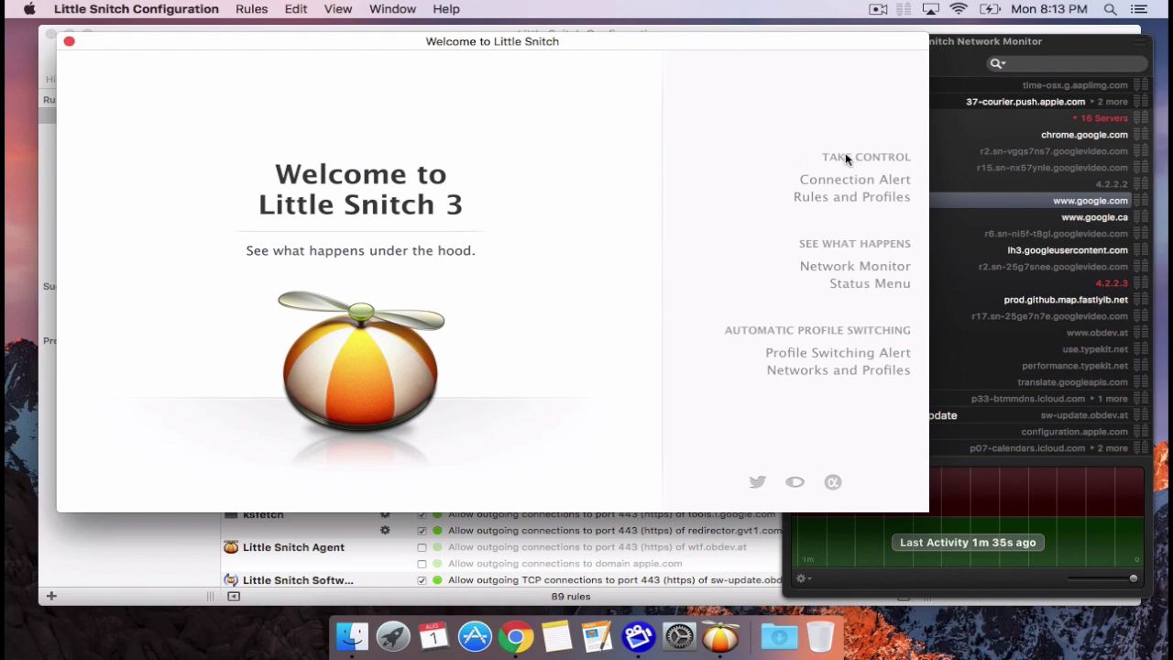
pyautogui.click(855, 180)
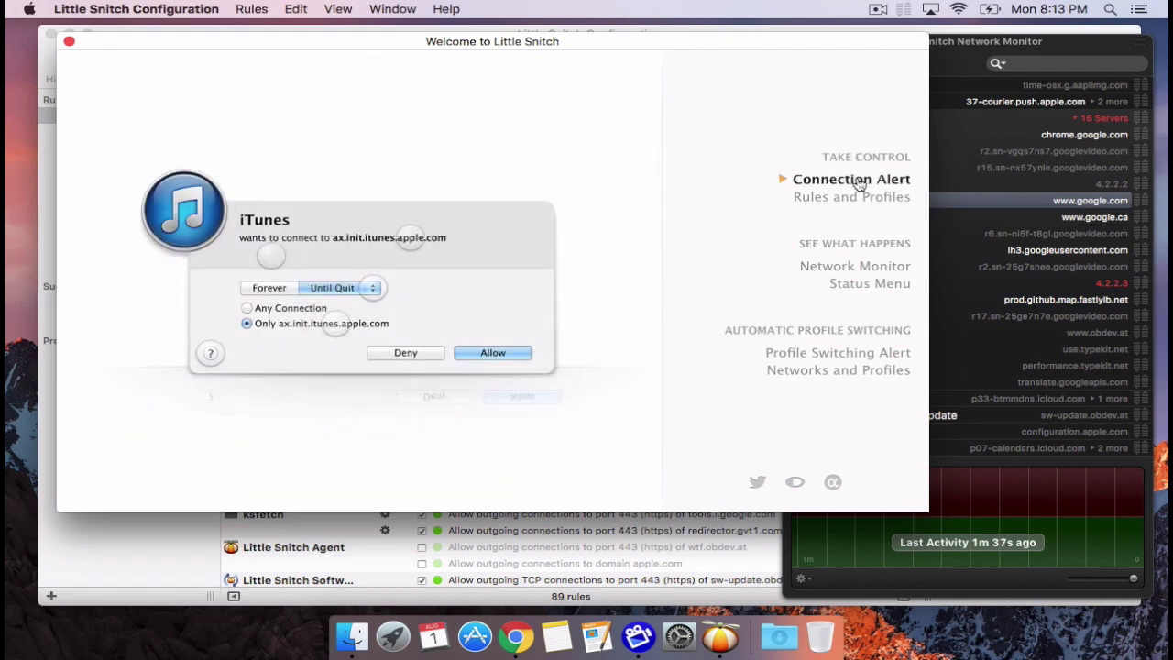